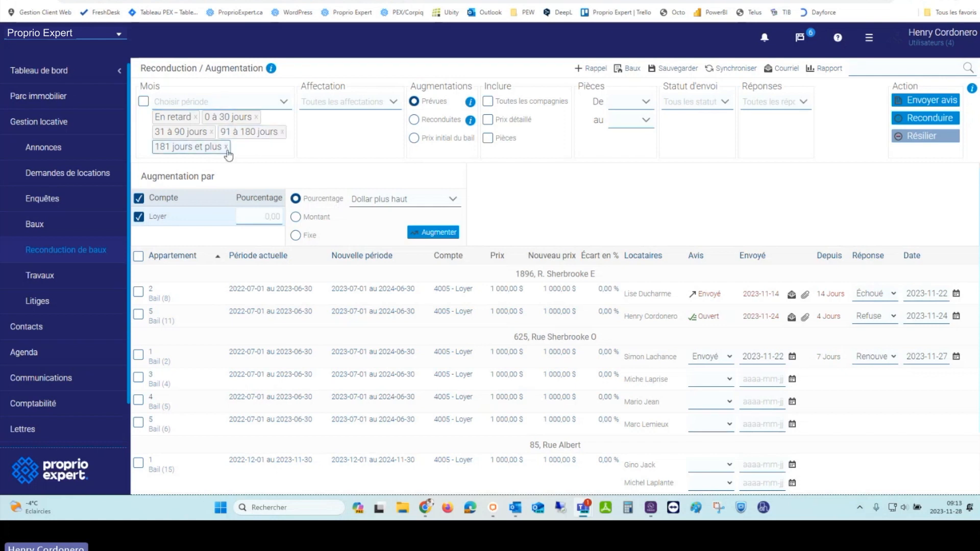
# Step: Keep all five period ranges and switch on the Prix détaillé per-apartment pricing view
pyautogui.click(248, 109)
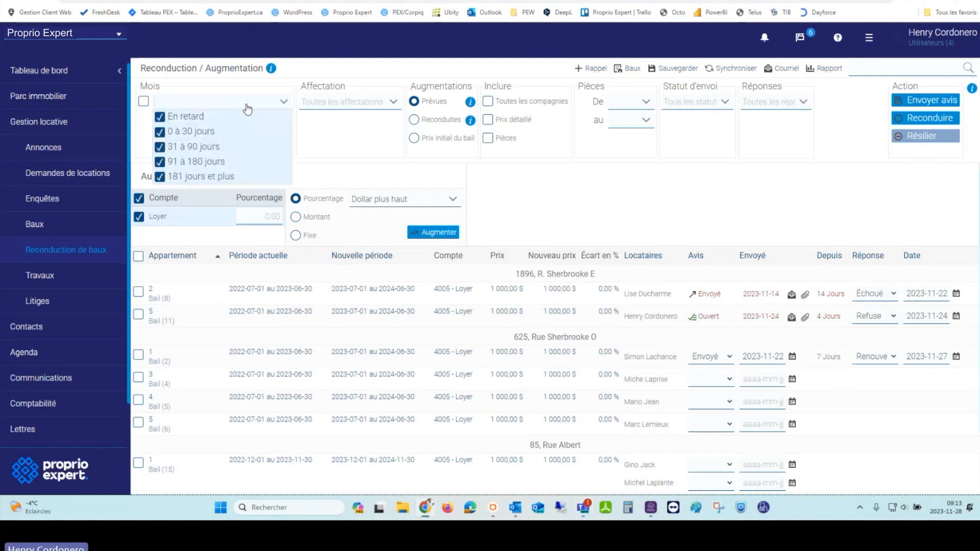
pyautogui.click(341, 145)
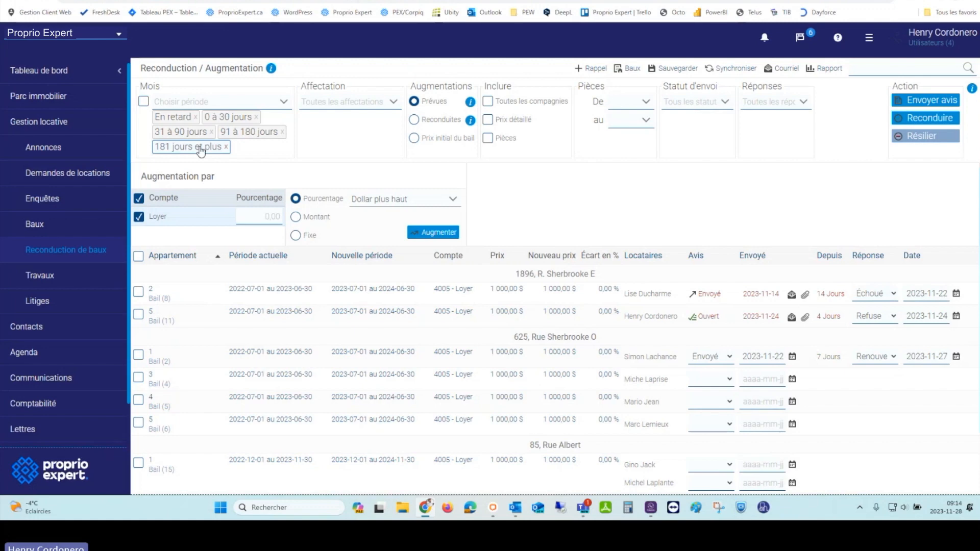
pyautogui.click(501, 120)
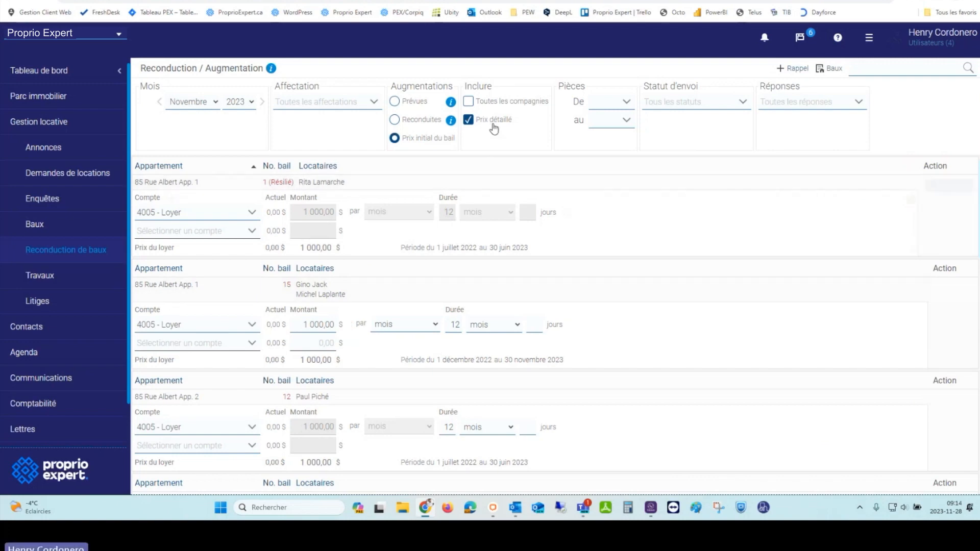
# Step: Review the apartment cards with 4005 - Loyer at 1 000,00 $, then return to the summary table
pyautogui.scroll(-5, 469, 323)
pyautogui.scroll(-3, 473, 328)
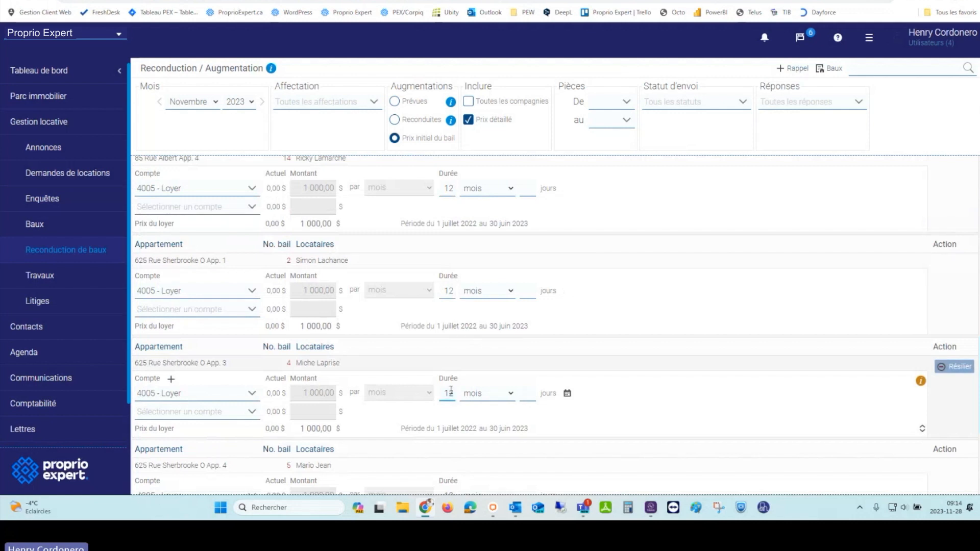
pyautogui.scroll(-2, 452, 388)
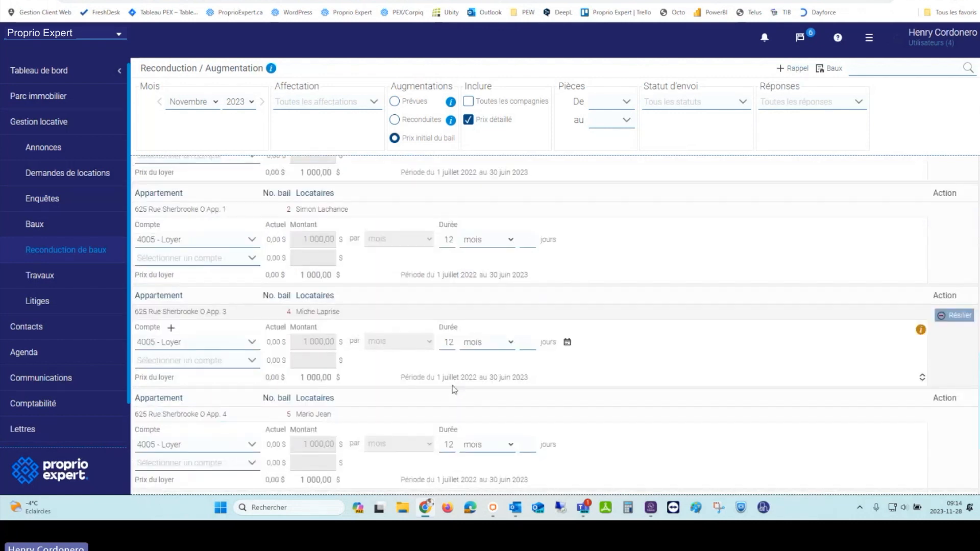
pyautogui.scroll(-6, 452, 385)
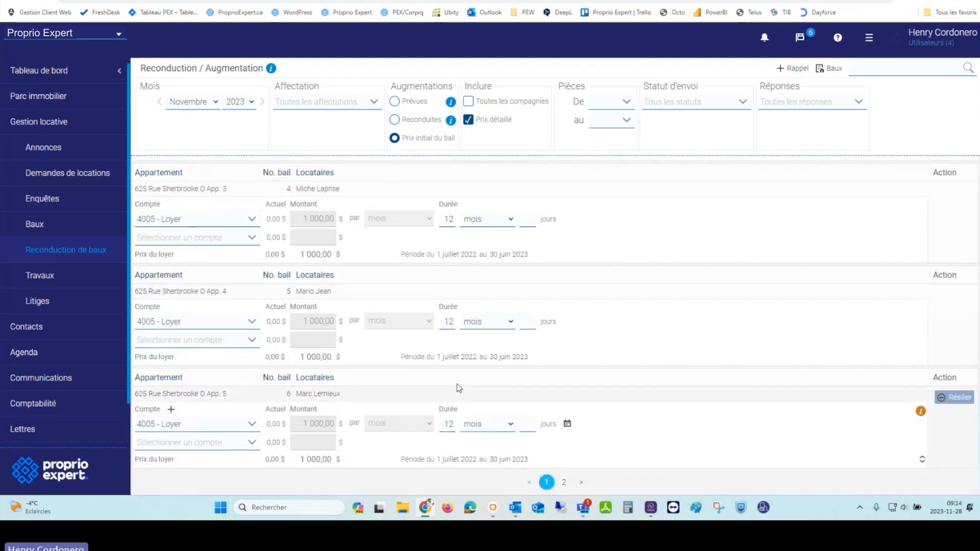
pyautogui.scroll(2, 468, 389)
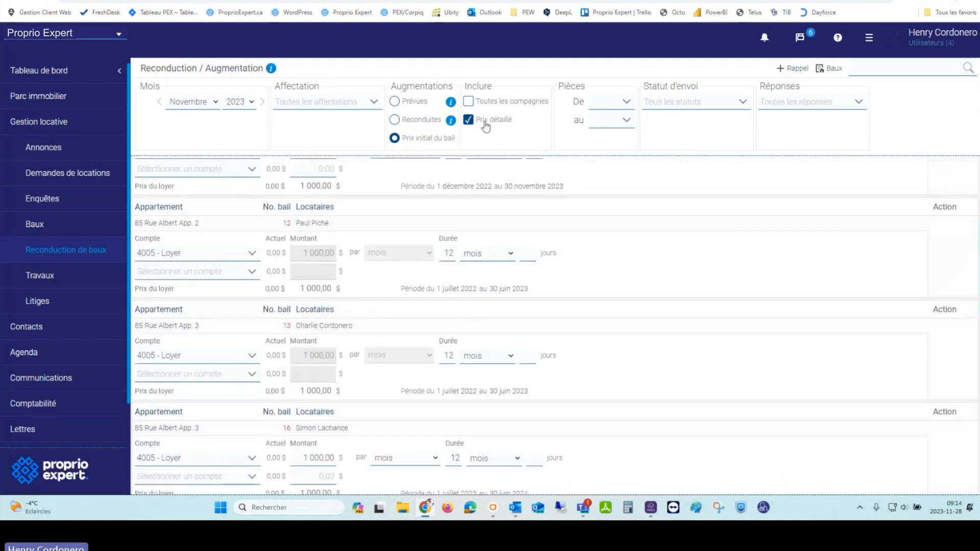
pyautogui.click(484, 125)
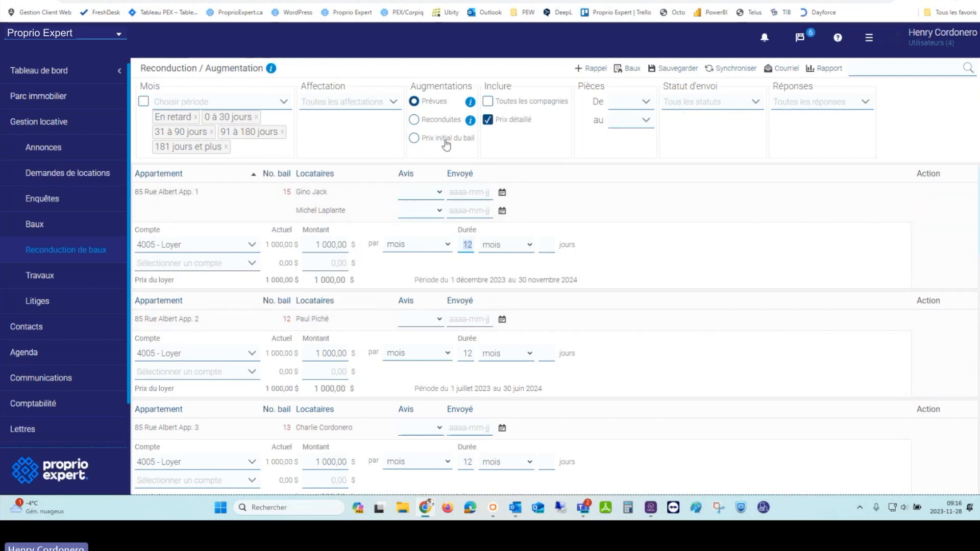
pyautogui.click(516, 124)
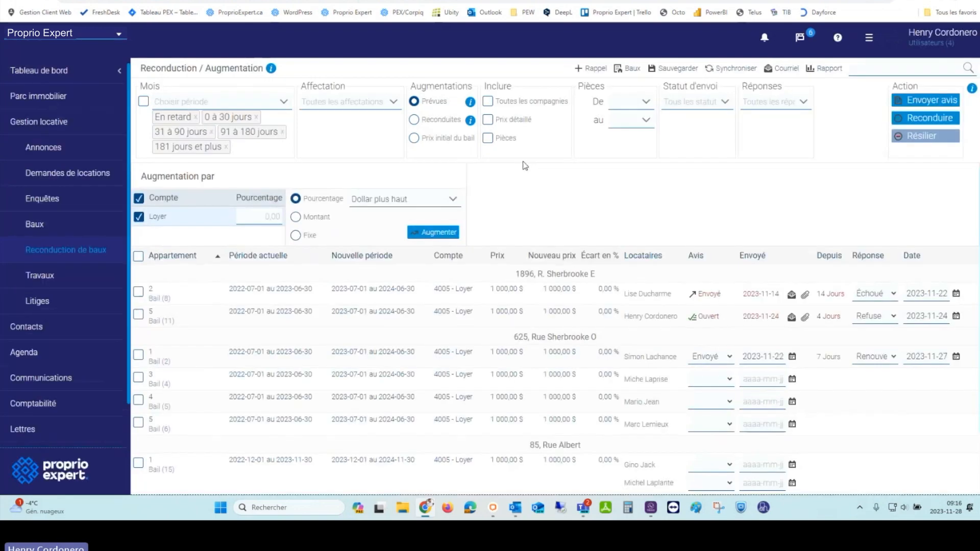
pyautogui.click(522, 123)
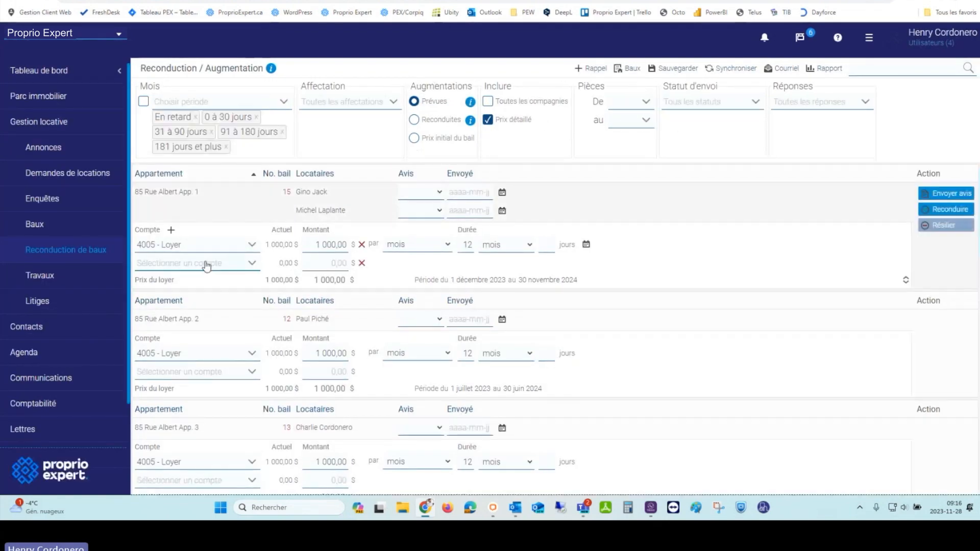
pyautogui.click(208, 264)
pyautogui.click(204, 295)
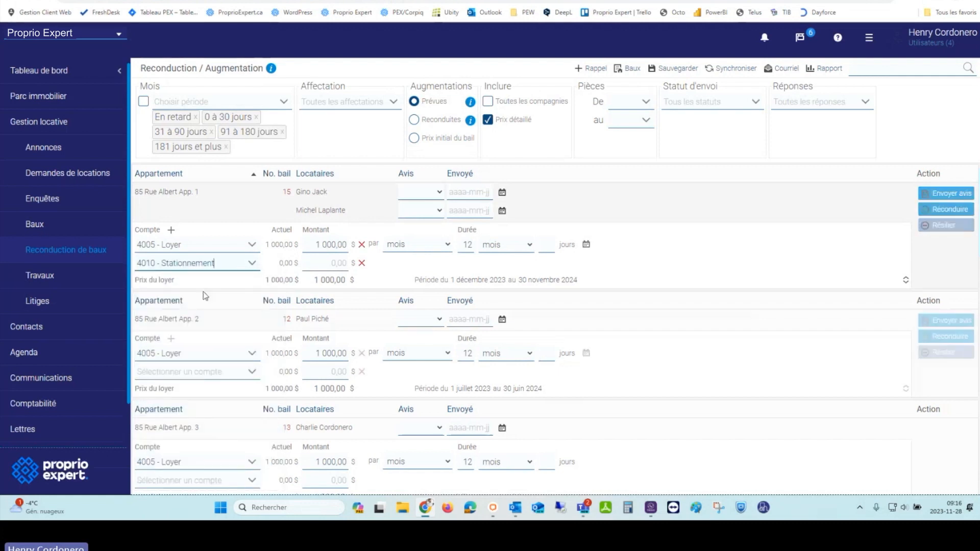
pyautogui.click(322, 264)
pyautogui.write('50')
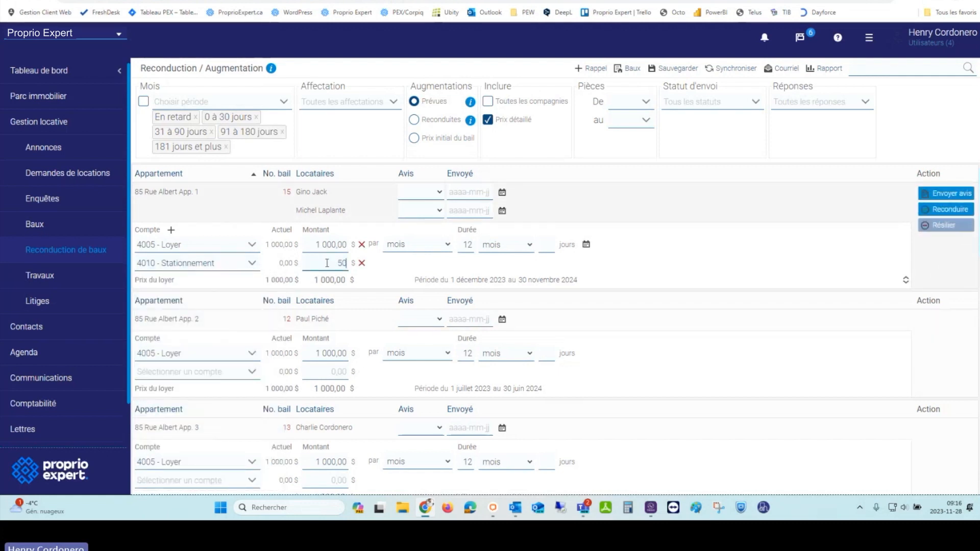
pyautogui.click(663, 296)
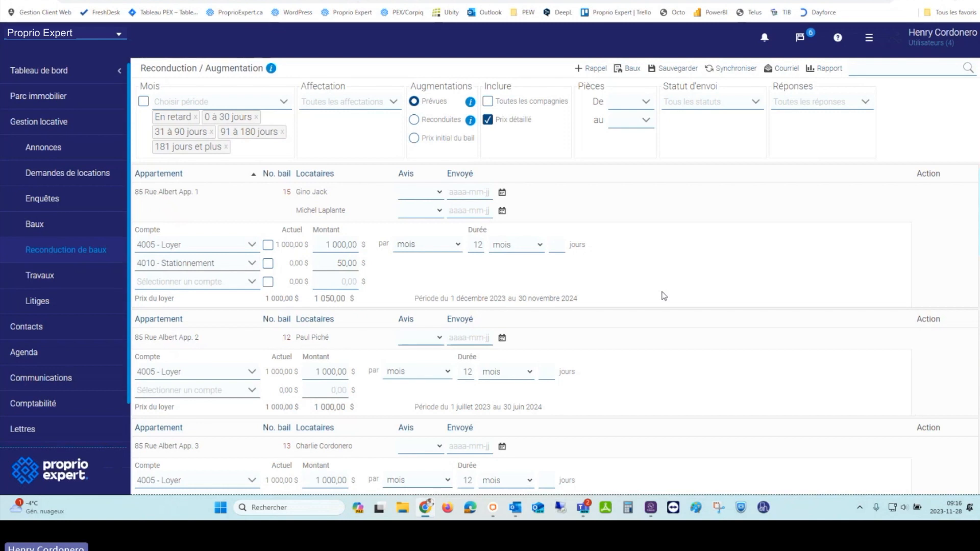
pyautogui.click(519, 125)
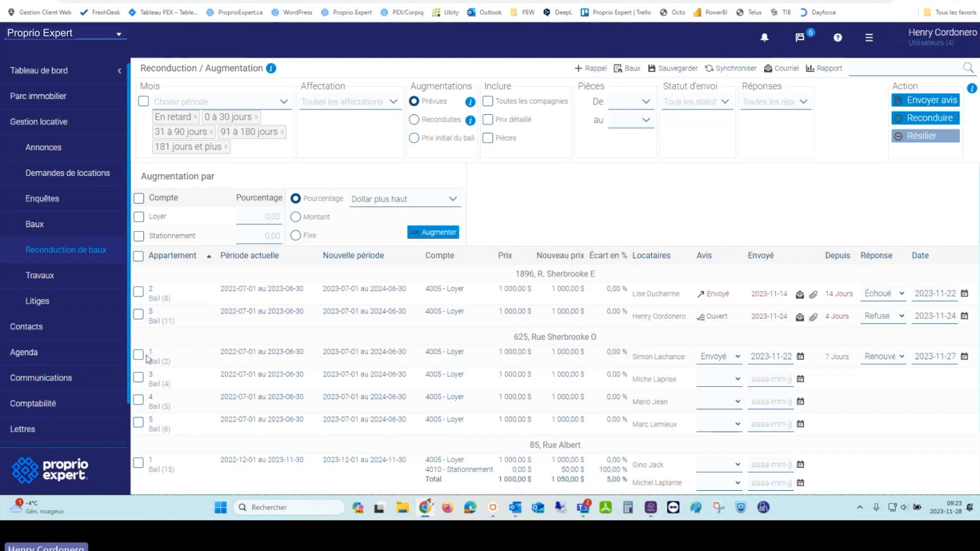
# Step: Check Loyer with a 4 % increase and toggle the select-all leases checkbox on and off
pyautogui.click(139, 217)
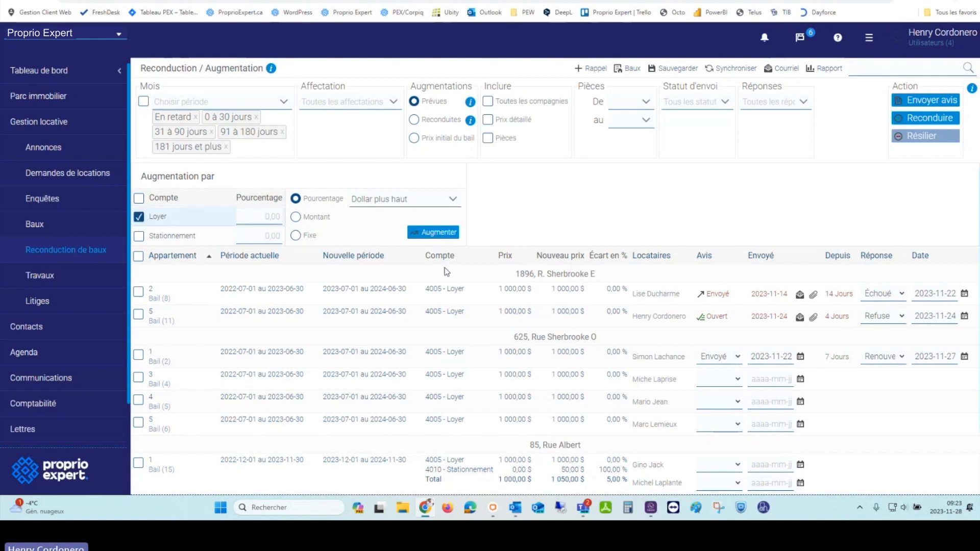
pyautogui.click(270, 217)
pyautogui.write('4')
pyautogui.click(138, 256)
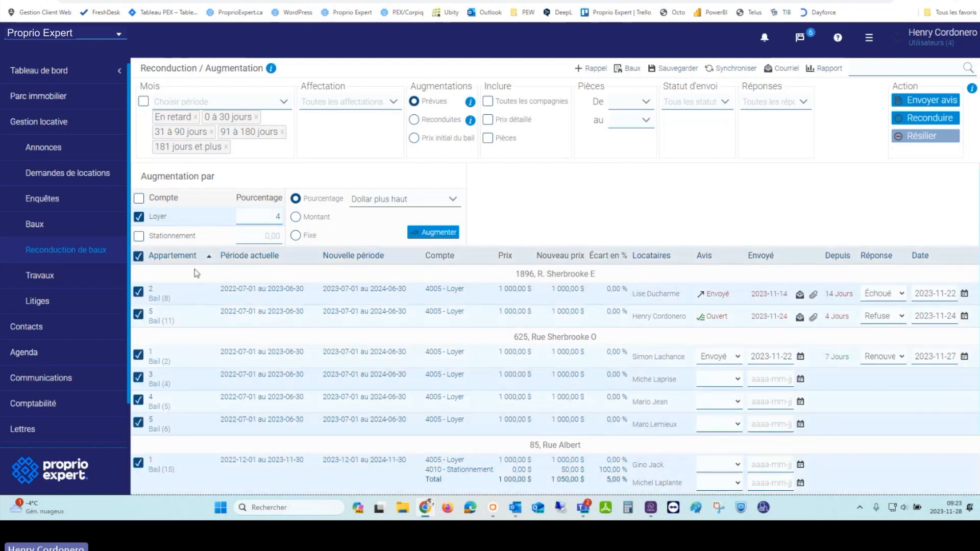
pyautogui.click(138, 257)
pyautogui.click(312, 102)
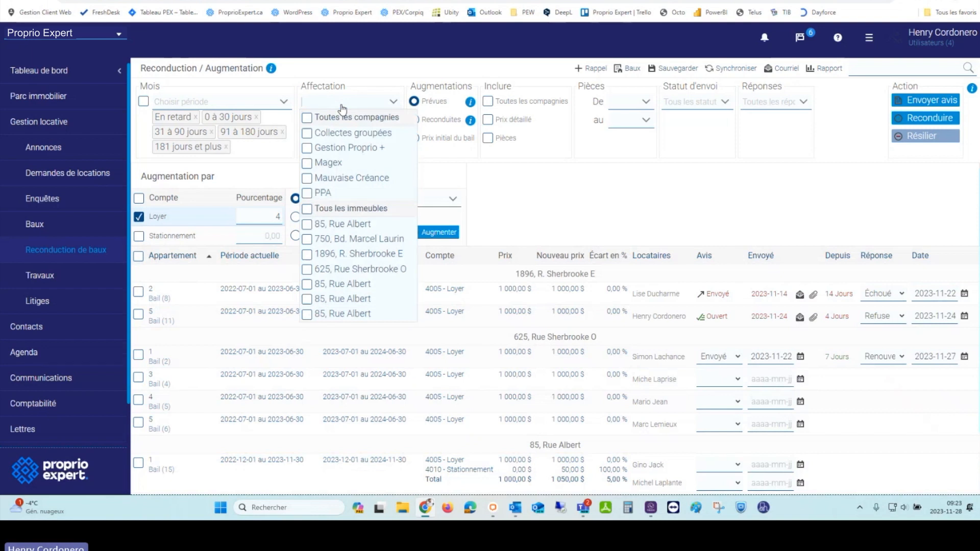
pyautogui.click(307, 224)
pyautogui.click(307, 239)
pyautogui.click(605, 203)
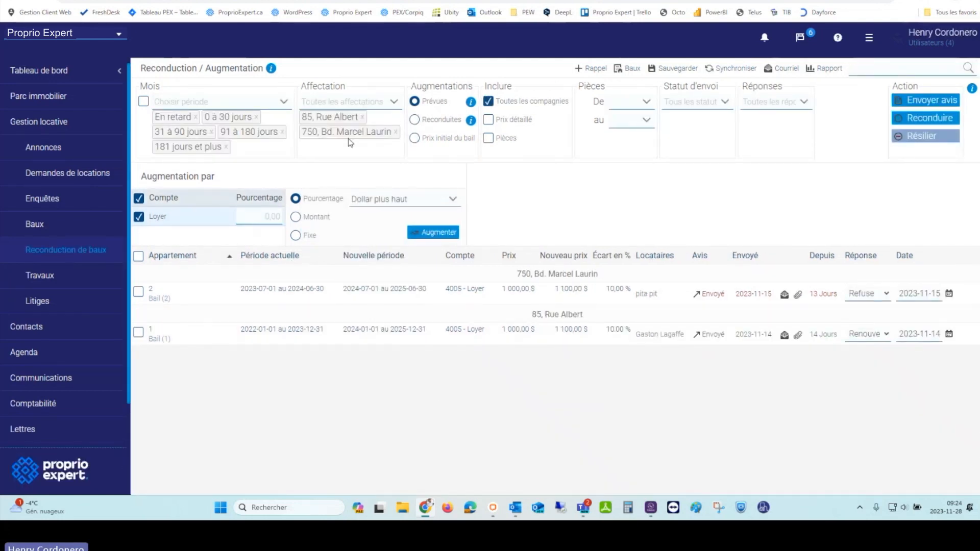
pyautogui.click(362, 118)
pyautogui.click(396, 117)
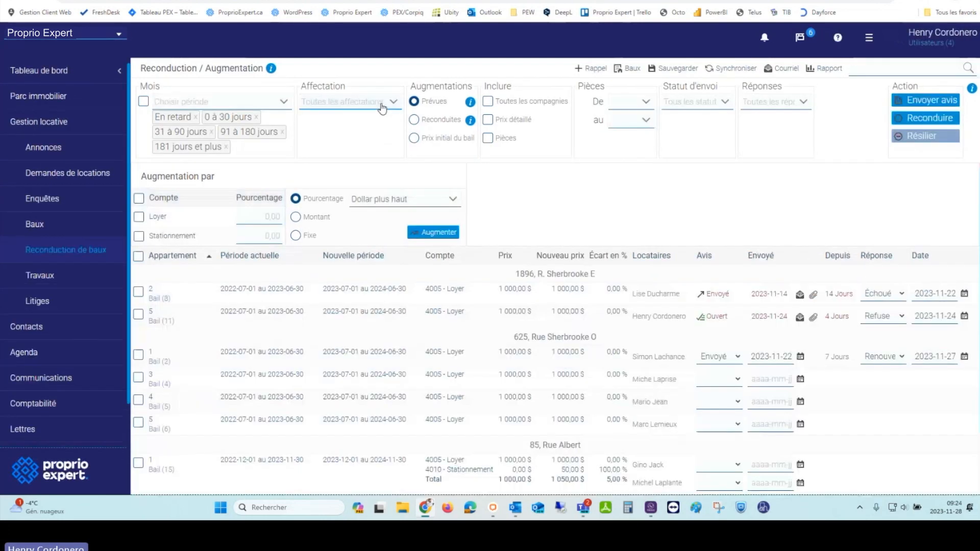
pyautogui.click(382, 108)
pyautogui.click(307, 285)
pyautogui.click(308, 299)
pyautogui.click(307, 314)
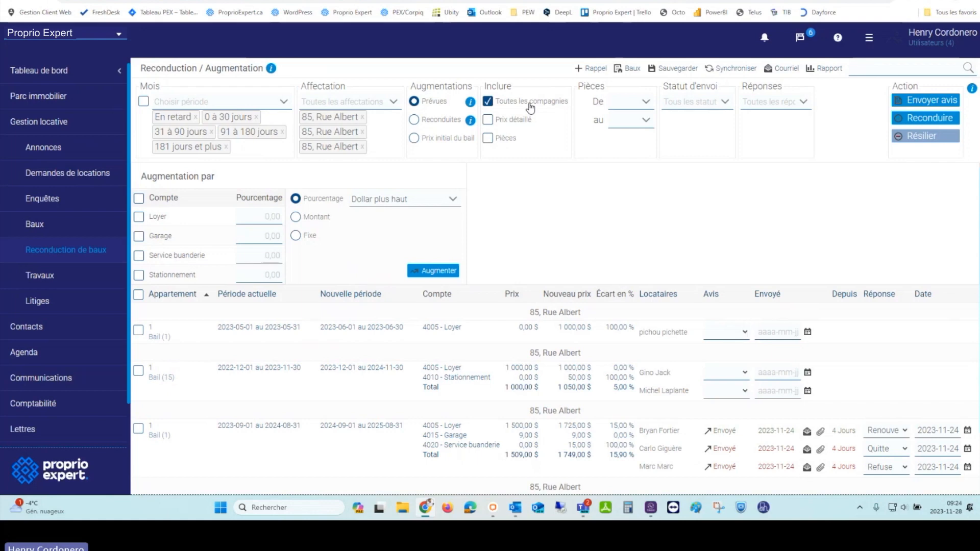
pyautogui.click(363, 118)
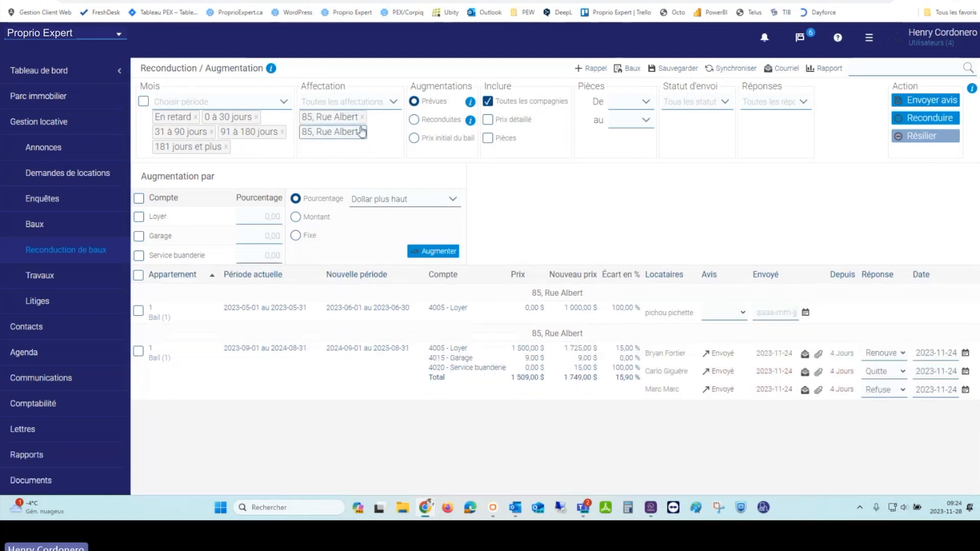
pyautogui.click(363, 118)
pyautogui.click(364, 119)
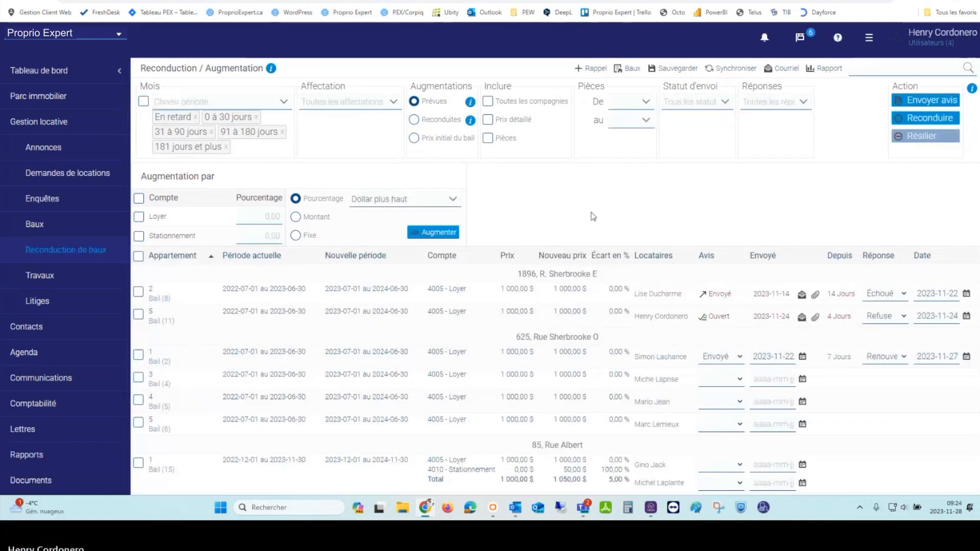
# Step: Look over the building list and the Pièces De room-count options 4 ½ and 5 ½
pyautogui.click(354, 103)
pyautogui.click(651, 195)
pyautogui.click(630, 102)
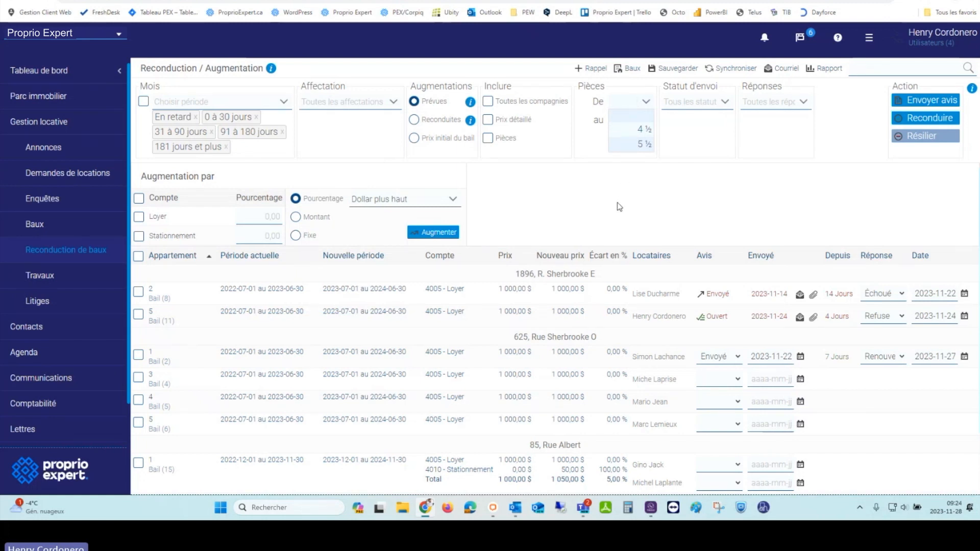
pyautogui.click(394, 105)
pyautogui.click(630, 102)
# Step: Enter a 4 % rent increase and select every lease in the table
pyautogui.click(641, 206)
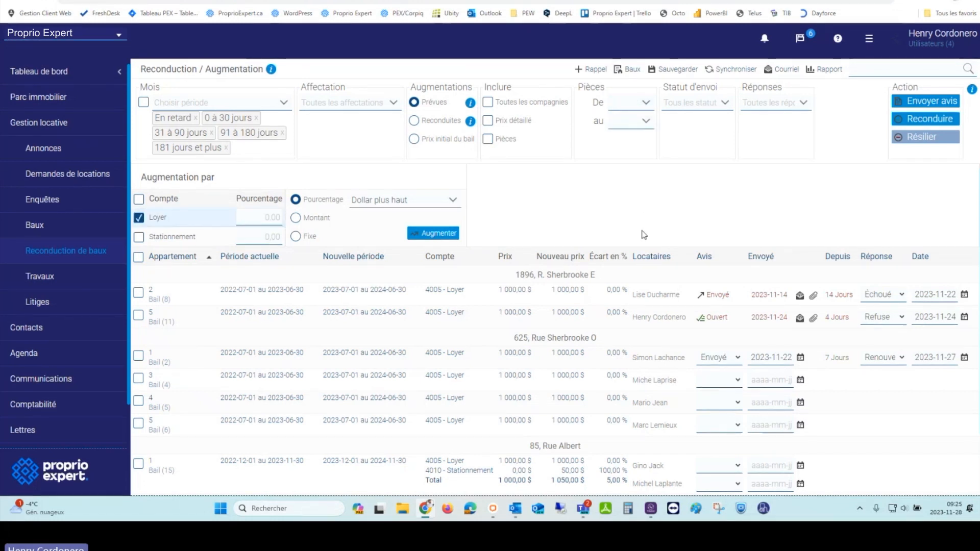
pyautogui.click(256, 218)
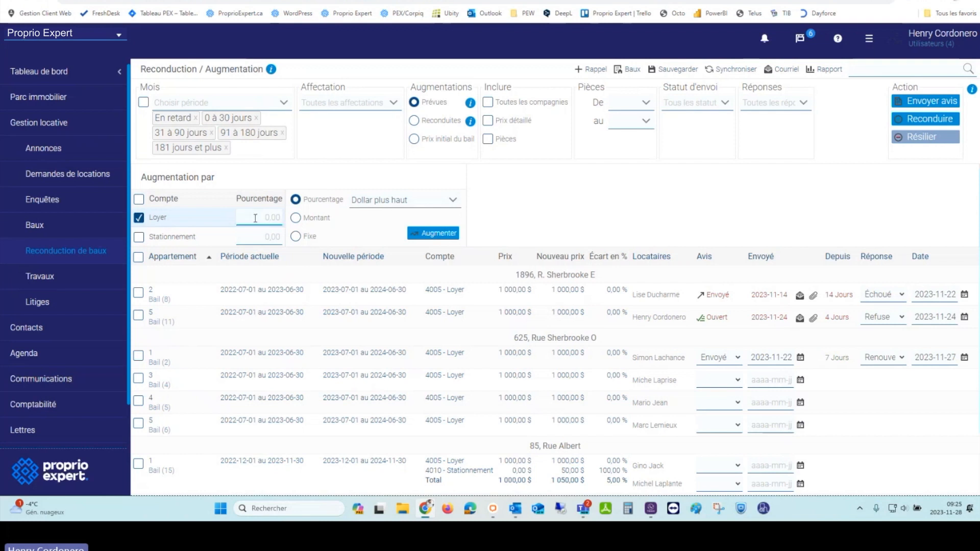
pyautogui.write('4')
pyautogui.click(139, 257)
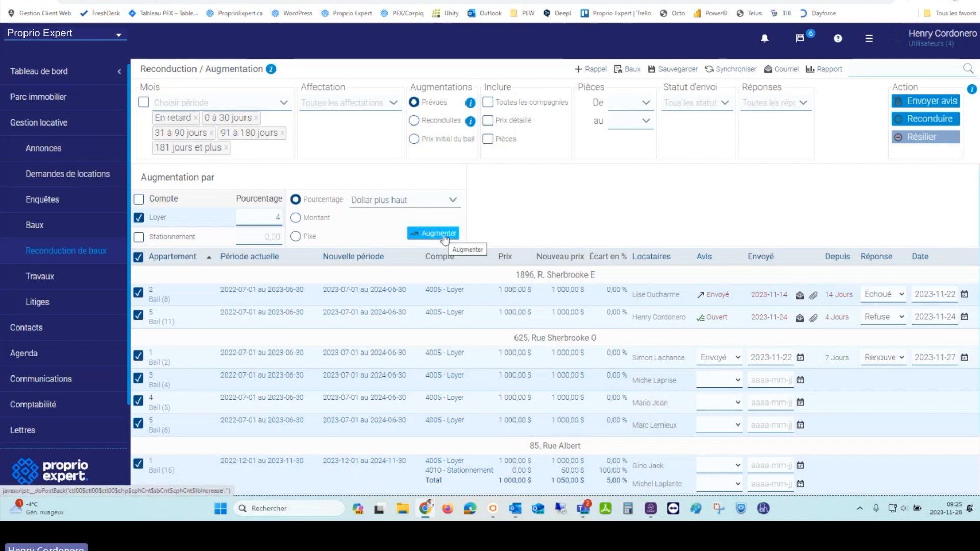
# Step: Apply the 4 % increase with Dollar plus haut rounding, reaching 1 040,00 $, and open the report
pyautogui.click(452, 201)
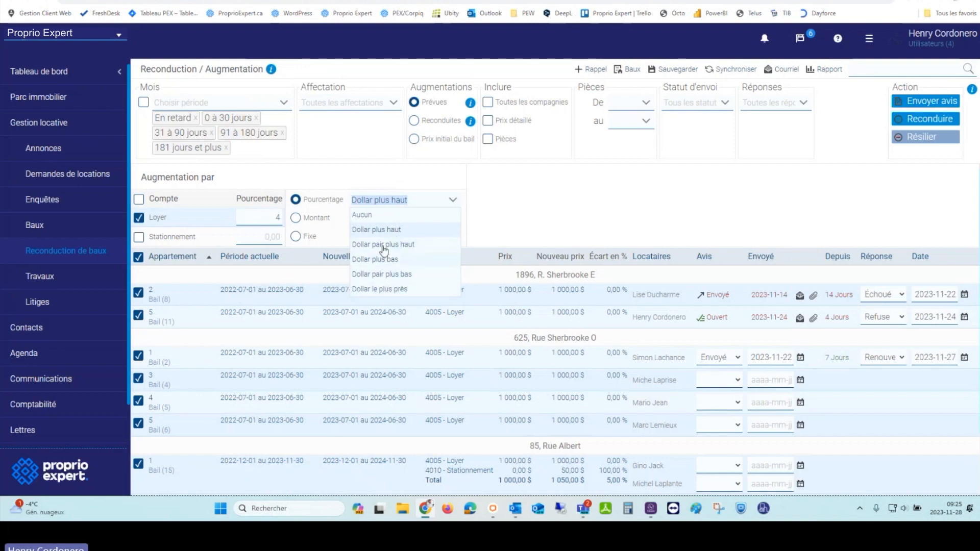
pyautogui.click(422, 229)
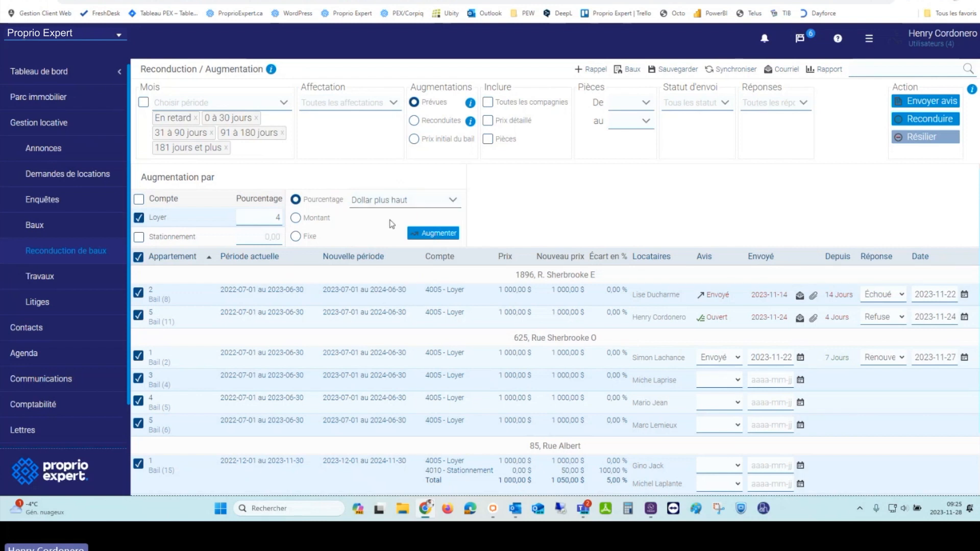
pyautogui.click(435, 206)
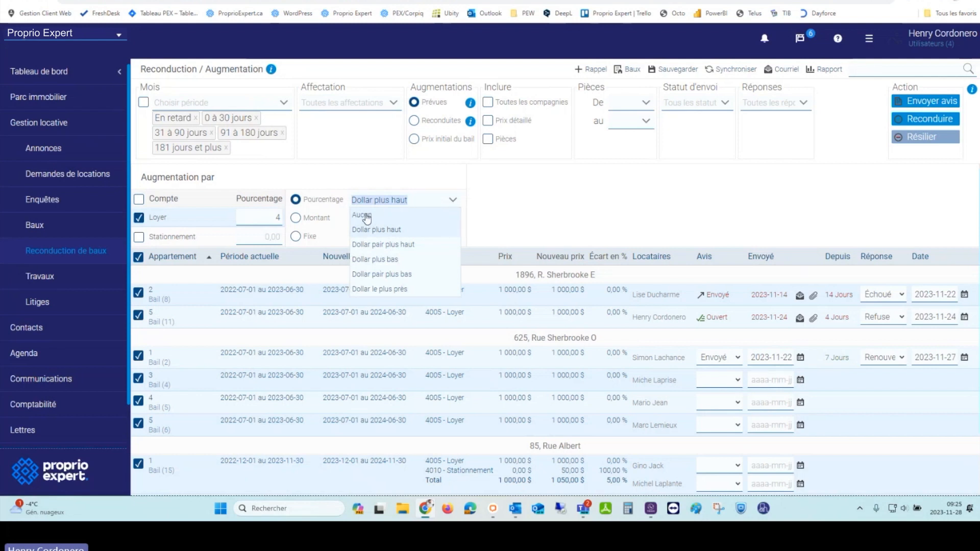
pyautogui.click(607, 193)
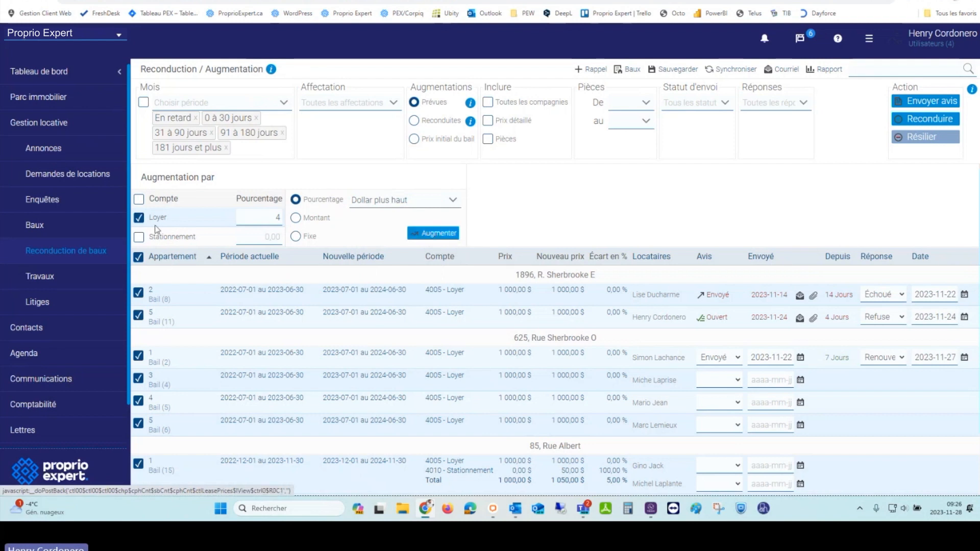
pyautogui.click(438, 233)
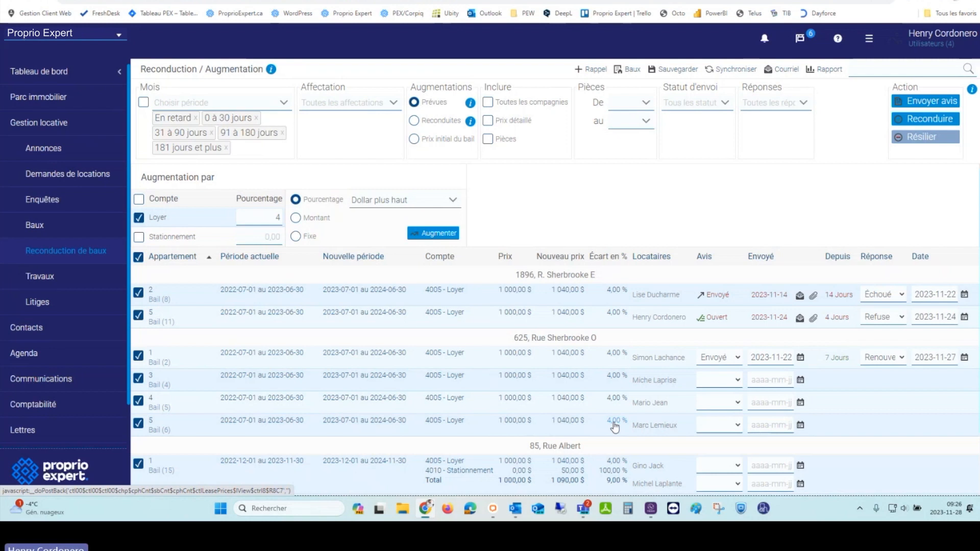
pyautogui.click(832, 70)
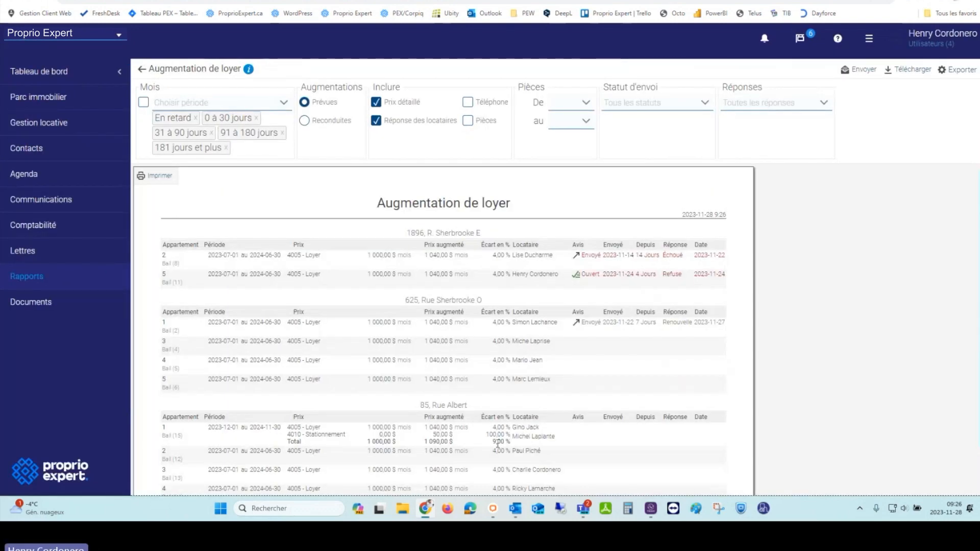
pyautogui.scroll(-2, 509, 240)
pyautogui.scroll(2, 513, 381)
pyautogui.click(142, 68)
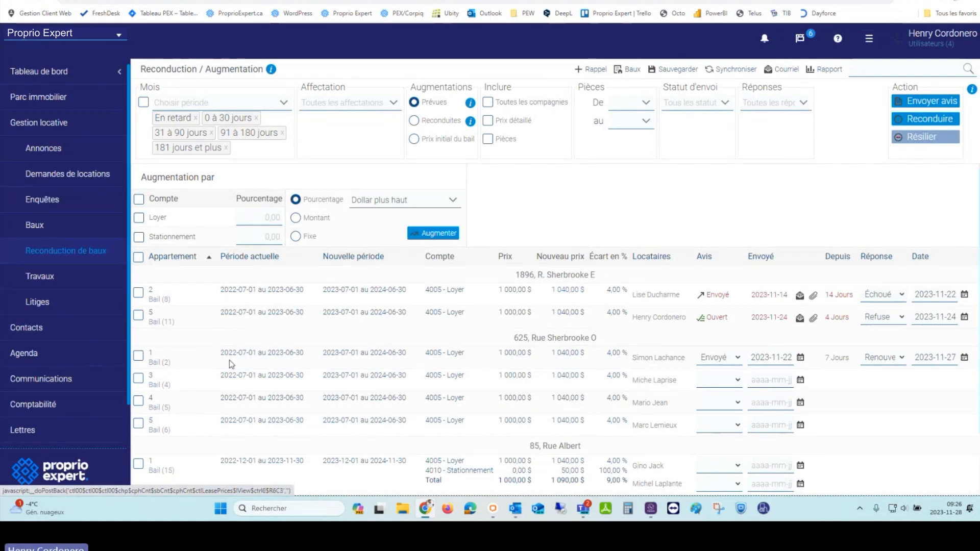
# Step: Raise leases 2 Bail (8) and 5 Bail (11) by 5 % to 1 050,00 $ and preview their notices
pyautogui.click(138, 293)
pyautogui.click(139, 316)
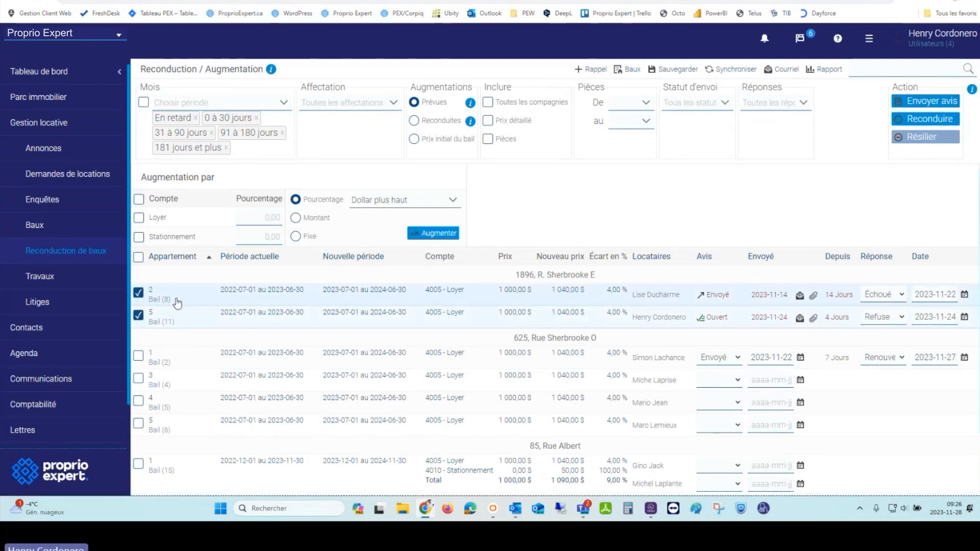
pyautogui.click(146, 220)
pyautogui.click(249, 219)
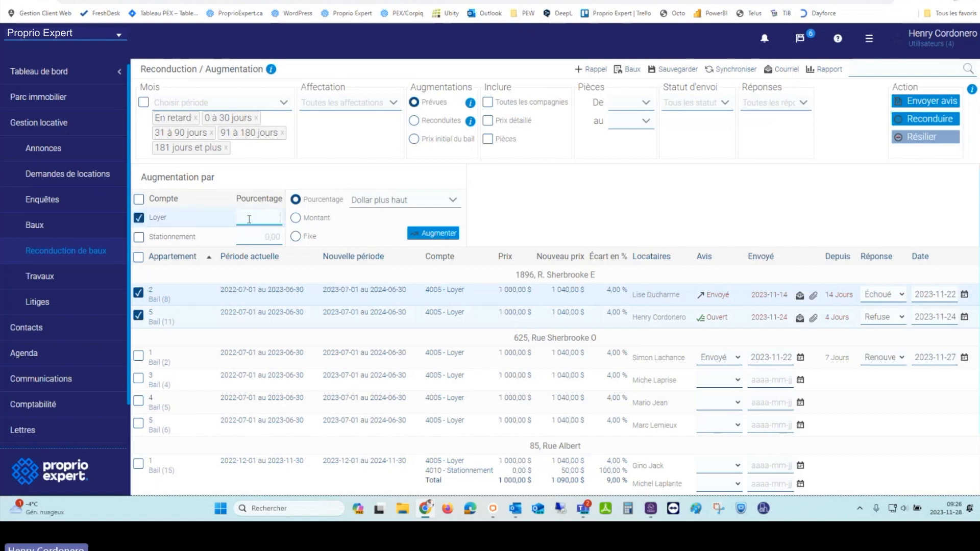
pyautogui.write('5')
pyautogui.click(434, 233)
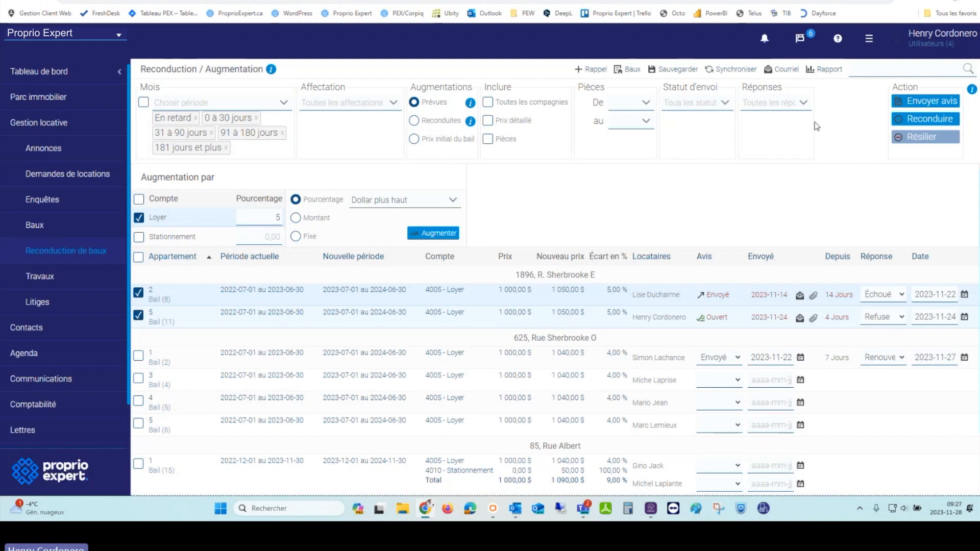
pyautogui.click(900, 138)
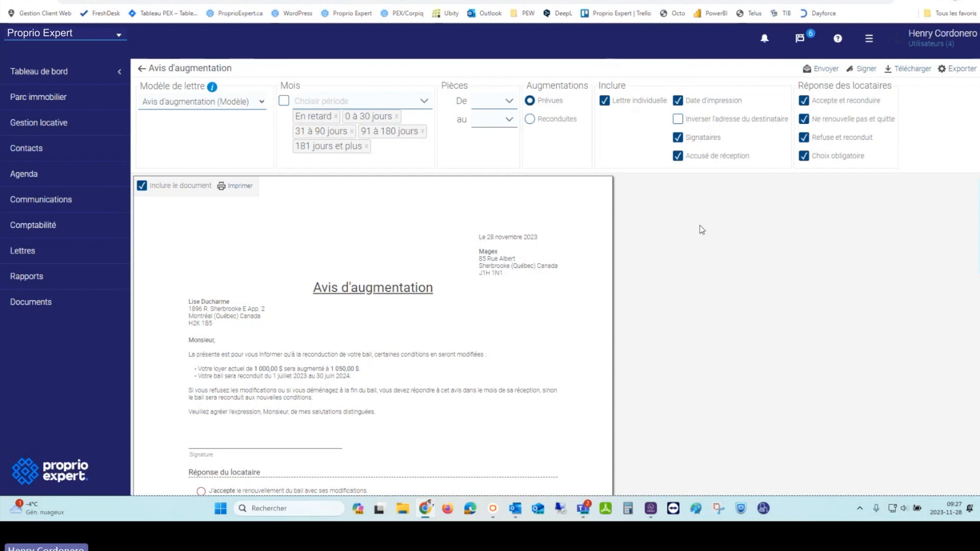
pyautogui.moveTo(234, 98)
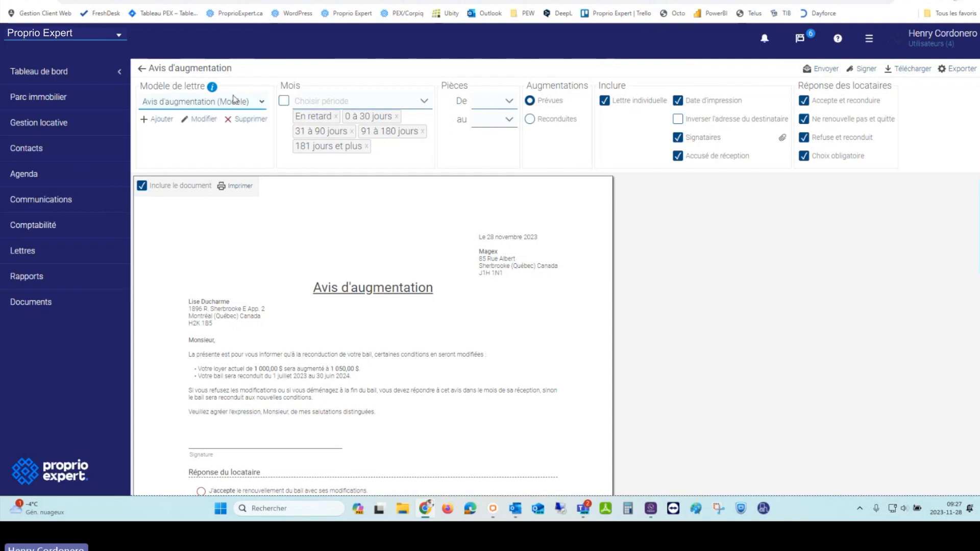
pyautogui.click(234, 100)
pyautogui.click(247, 104)
pyautogui.click(248, 104)
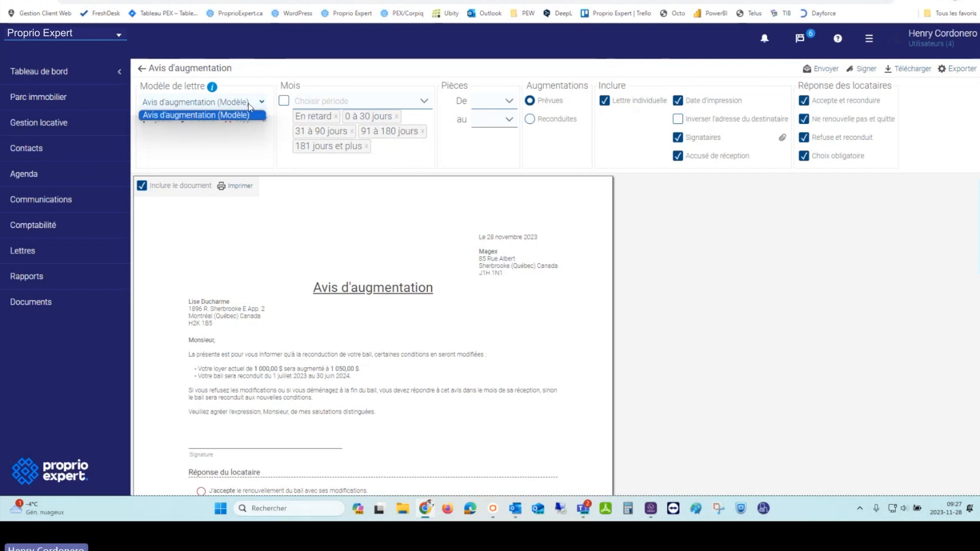
pyautogui.scroll(-2, 342, 225)
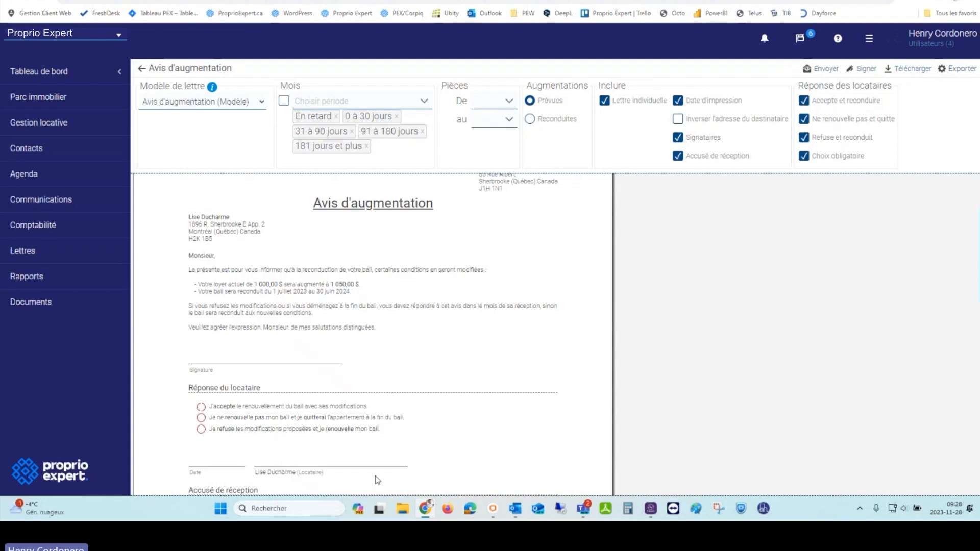
pyautogui.scroll(-4, 444, 305)
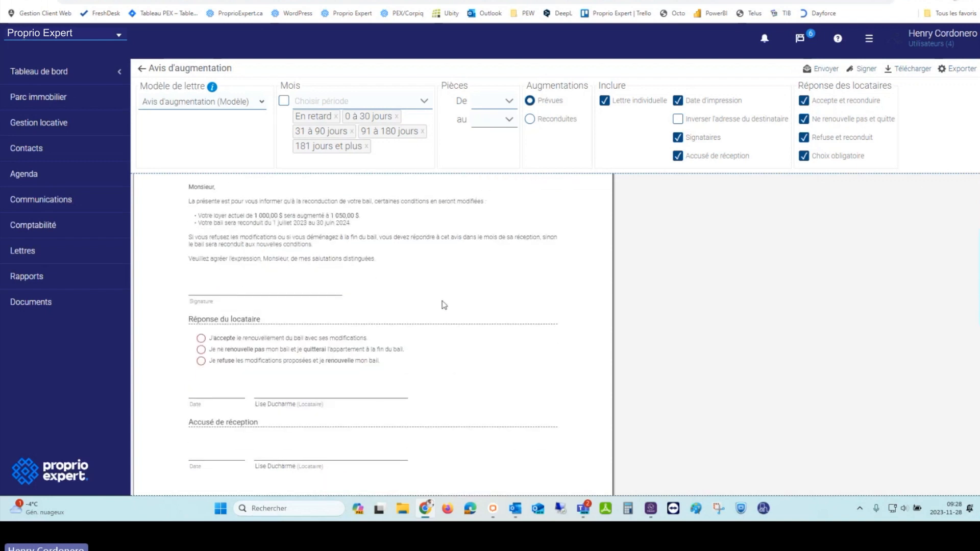
pyautogui.scroll(-8, 444, 305)
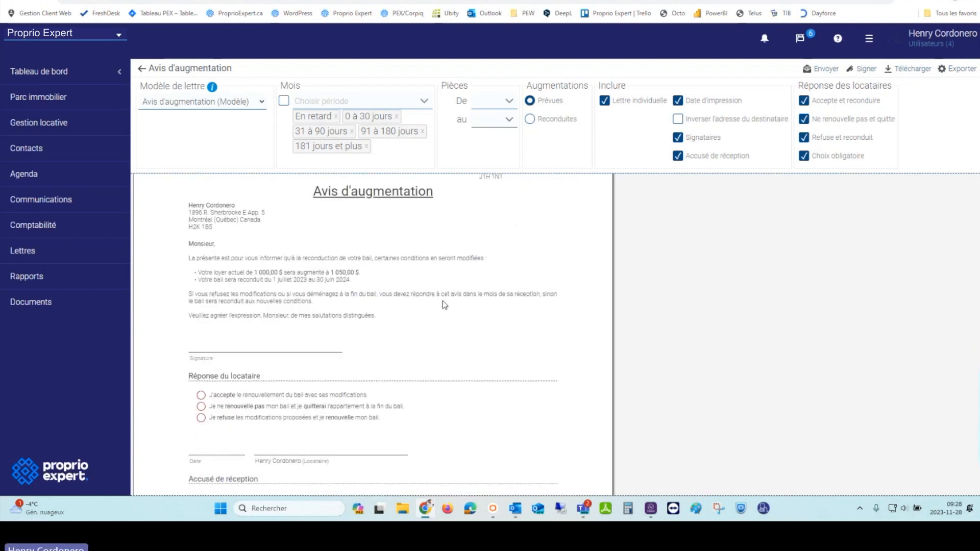
pyautogui.scroll(-9, 444, 305)
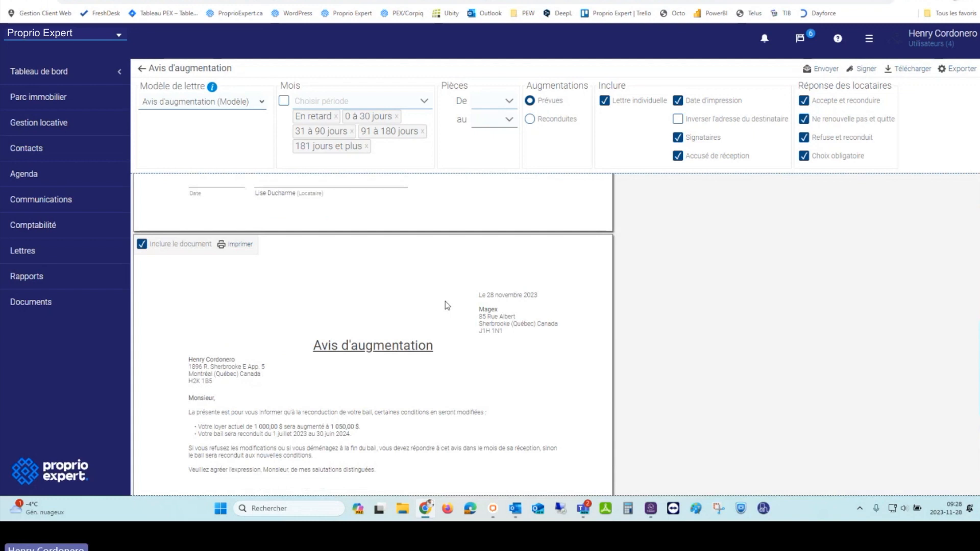
pyautogui.scroll(3, 458, 309)
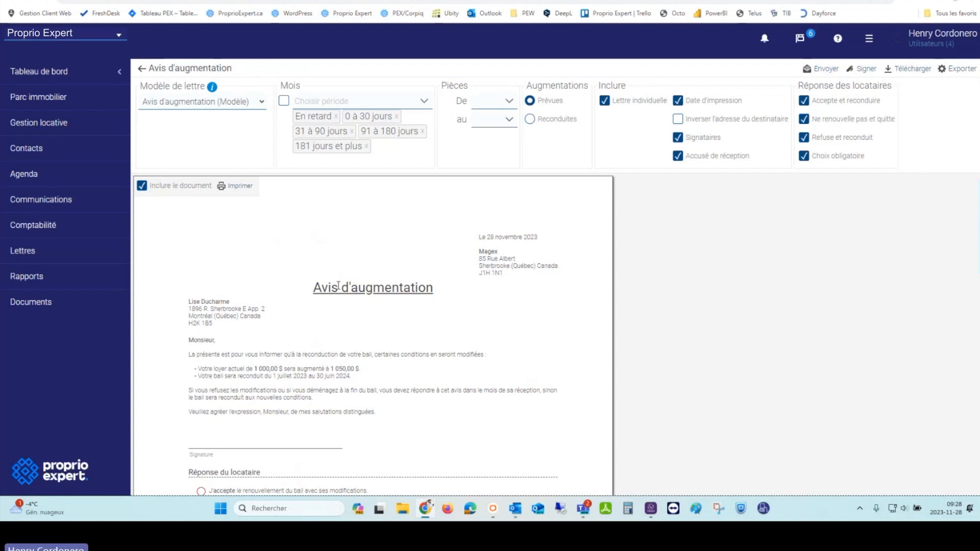
pyautogui.moveTo(158, 122)
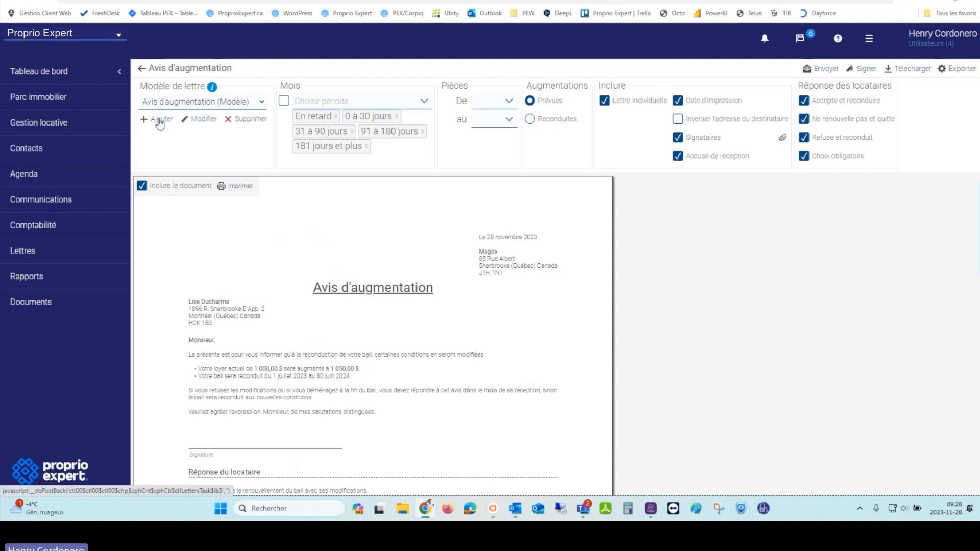
# Step: Start a new notice letter template and inspect its main and refusal paragraphs and letter variables
pyautogui.click(159, 120)
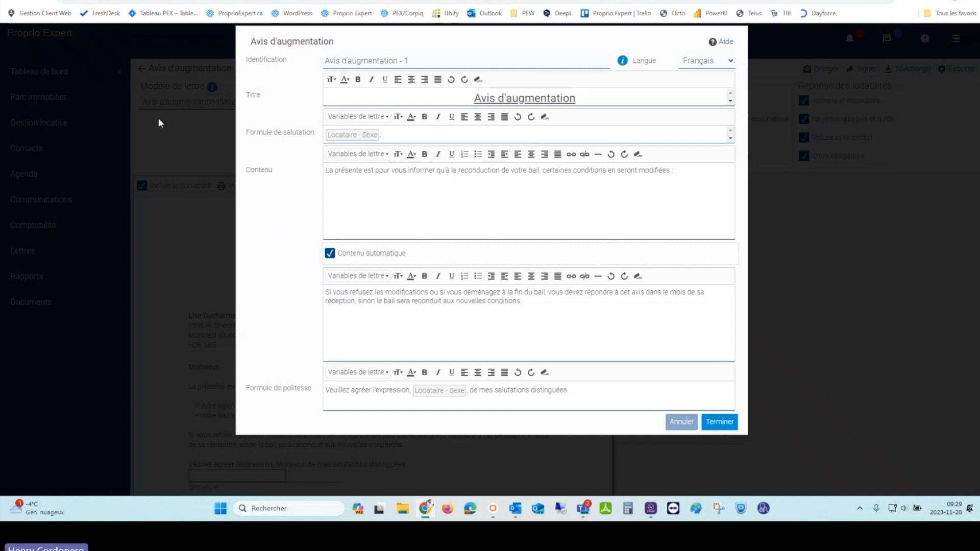
pyautogui.click(695, 170)
pyautogui.click(619, 306)
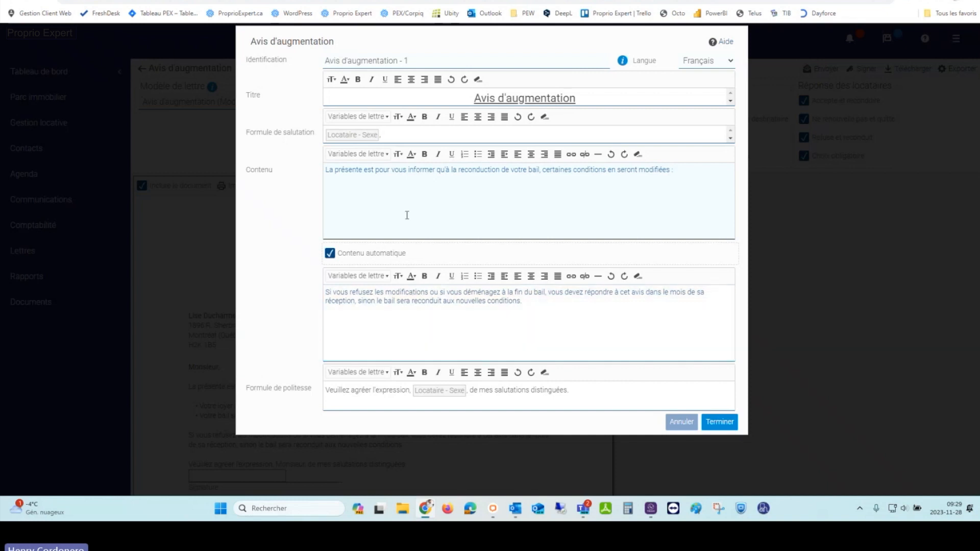
pyautogui.click(360, 156)
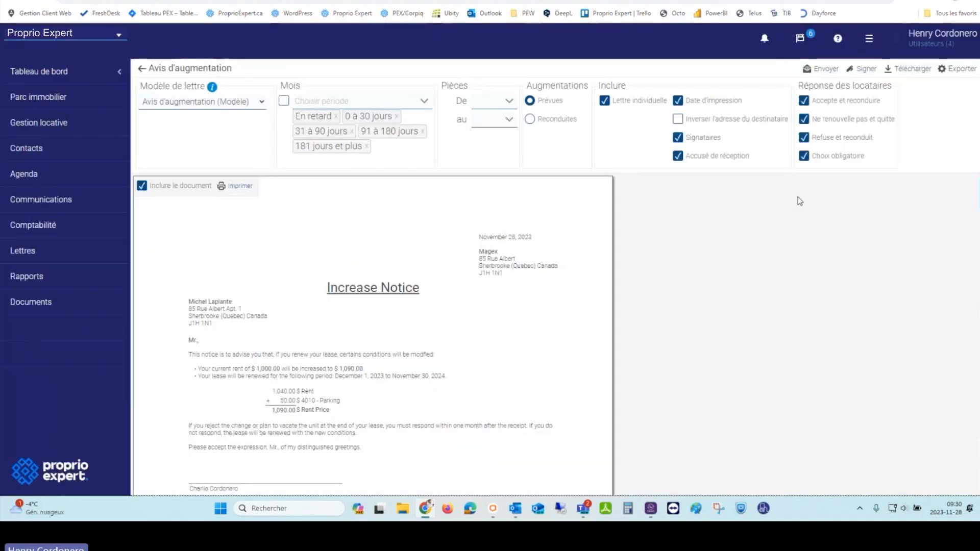
# Step: Scroll through the English Increase Notice preview, then open the Compagnies list under Parc immobilier
pyautogui.scroll(-3, 467, 373)
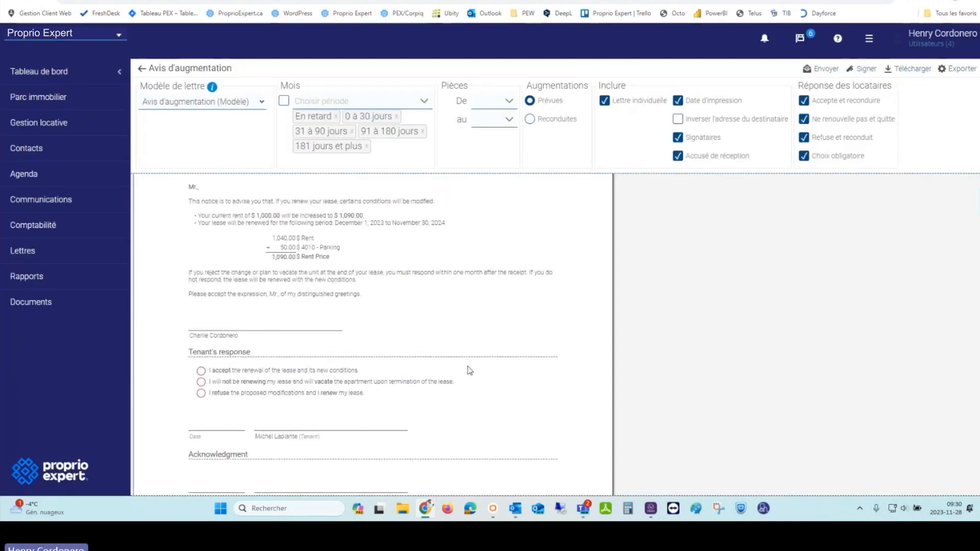
pyautogui.scroll(-1, 470, 370)
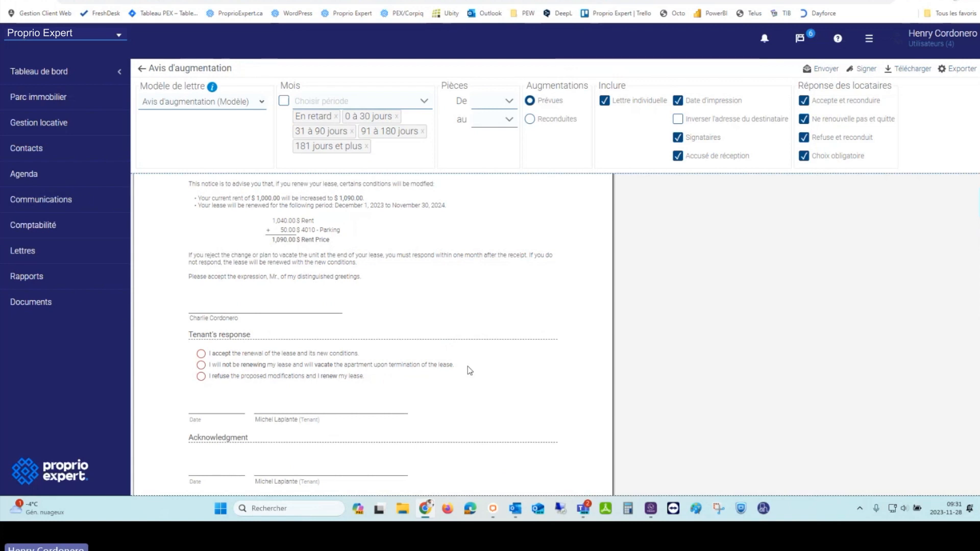
pyautogui.scroll(3, 470, 370)
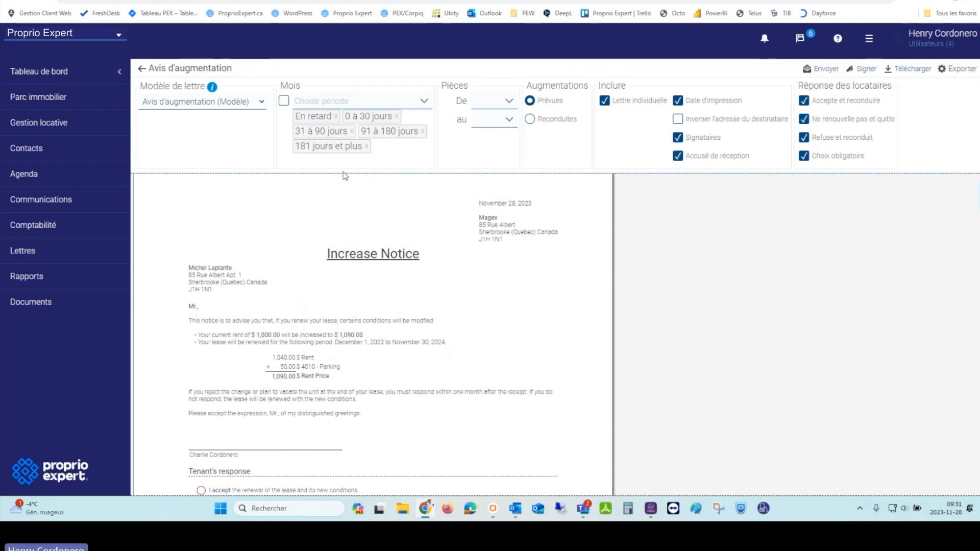
pyautogui.click(47, 98)
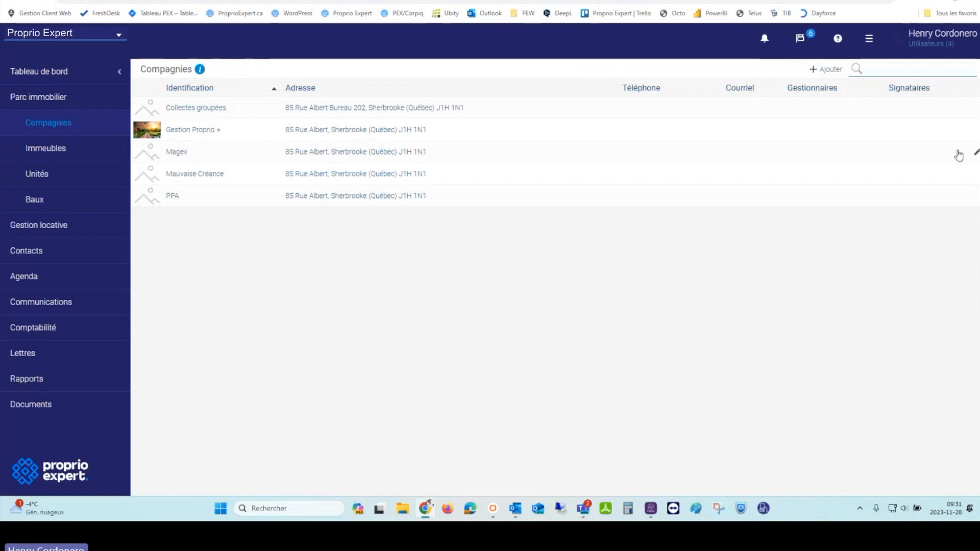
pyautogui.click(976, 153)
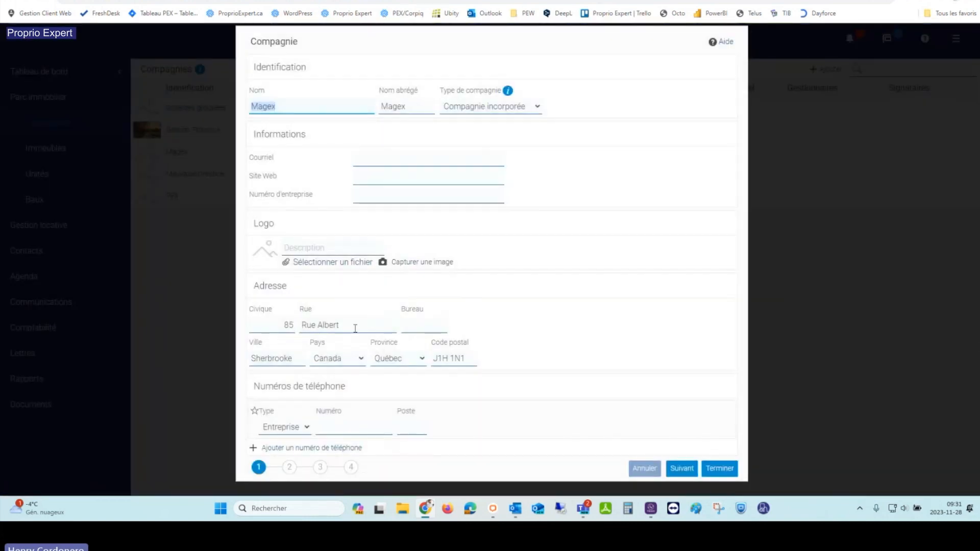
pyautogui.click(332, 263)
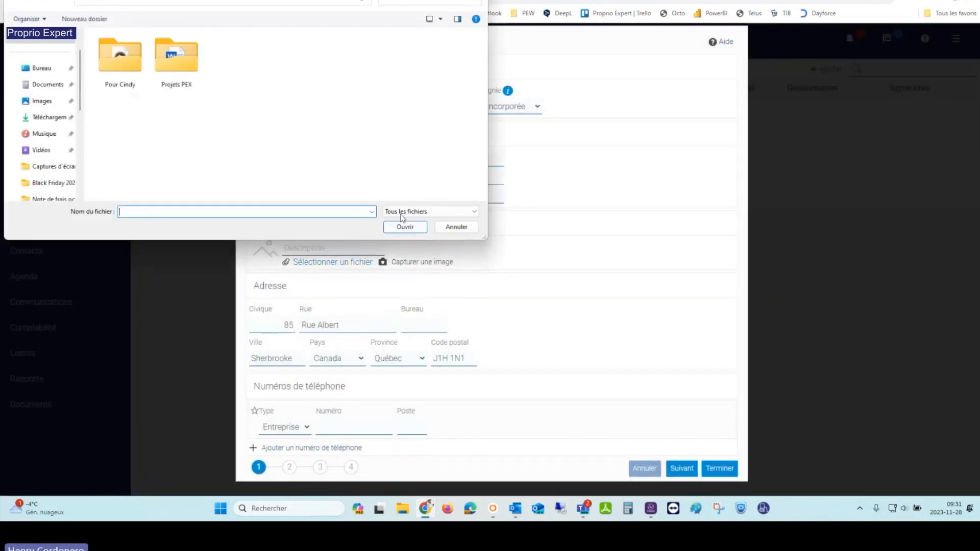
pyautogui.click(456, 228)
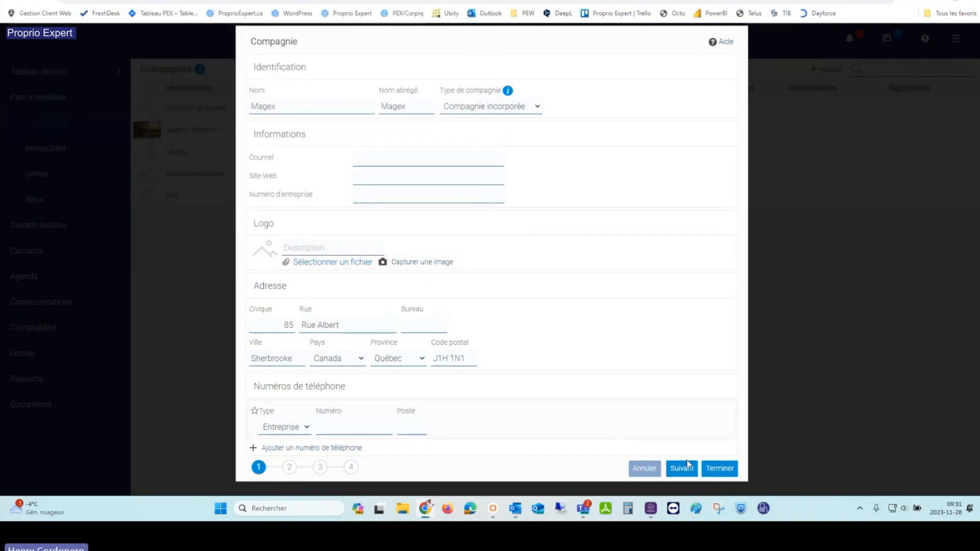
pyautogui.click(645, 468)
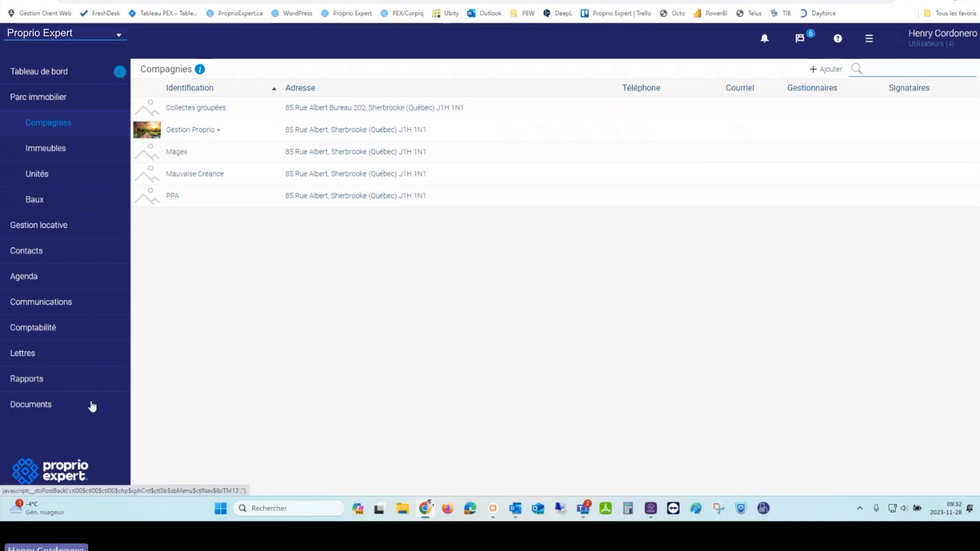
# Step: From the lease renewal page, preview the Avis d'augmentation letters and request sending them by e-mail
pyautogui.click(38, 225)
pyautogui.click(65, 252)
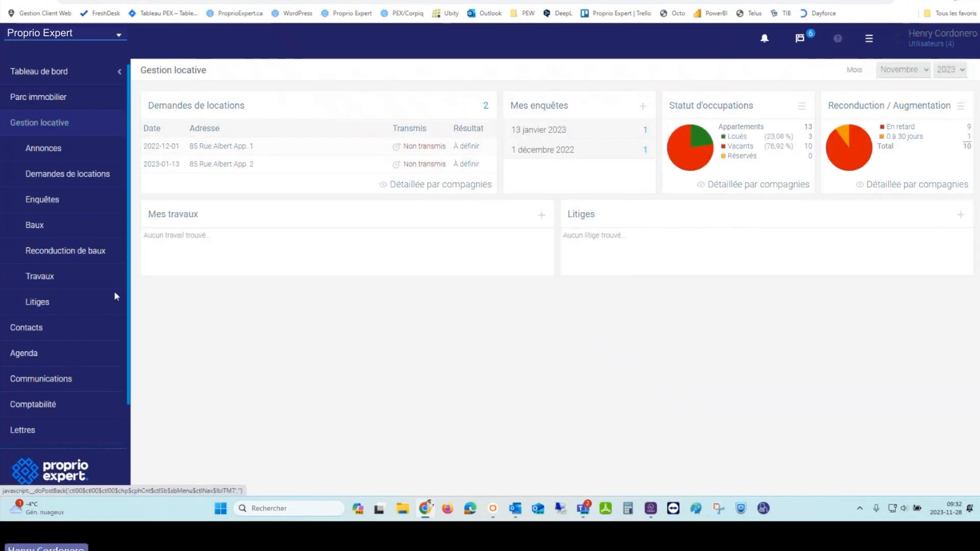
pyautogui.click(922, 109)
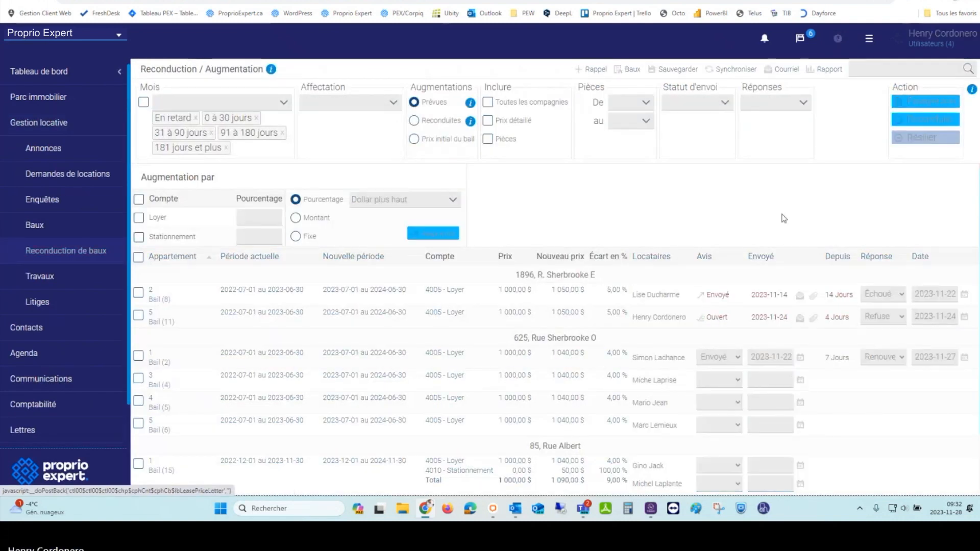
pyautogui.scroll(-15, 297, 389)
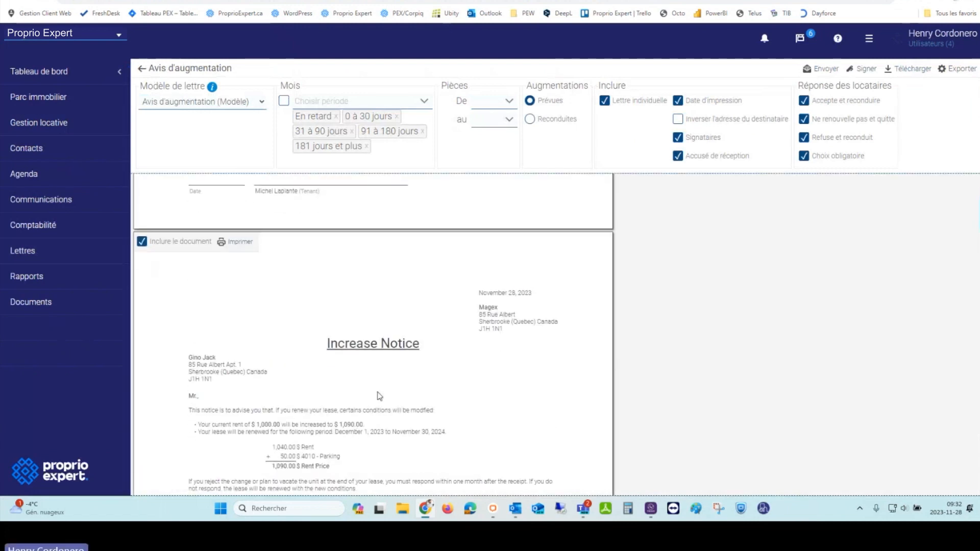
pyautogui.scroll(-1, 381, 399)
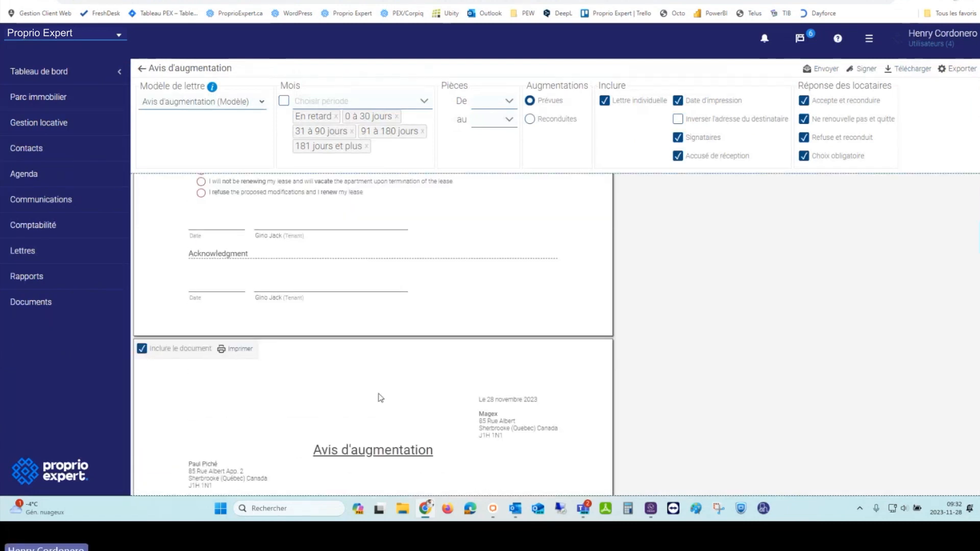
pyautogui.scroll(-2, 380, 398)
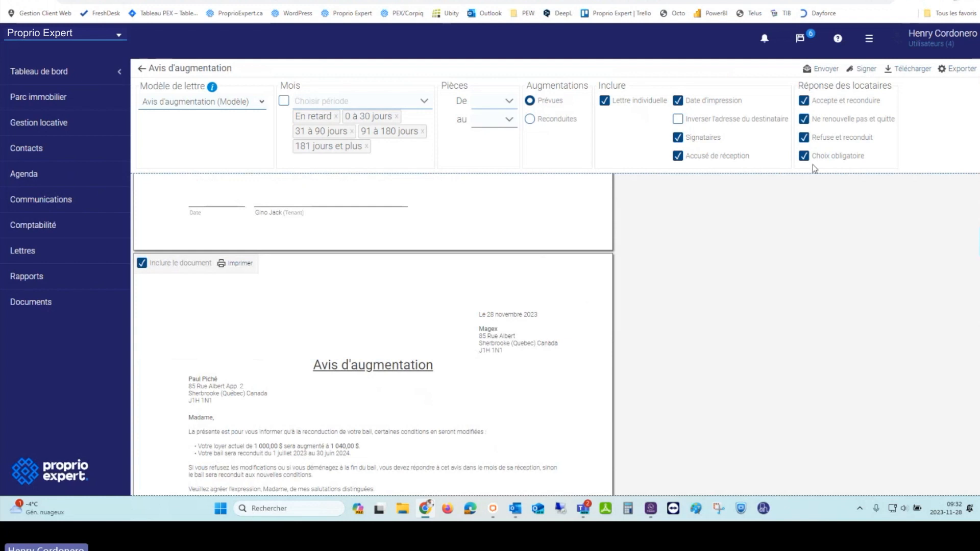
pyautogui.click(825, 70)
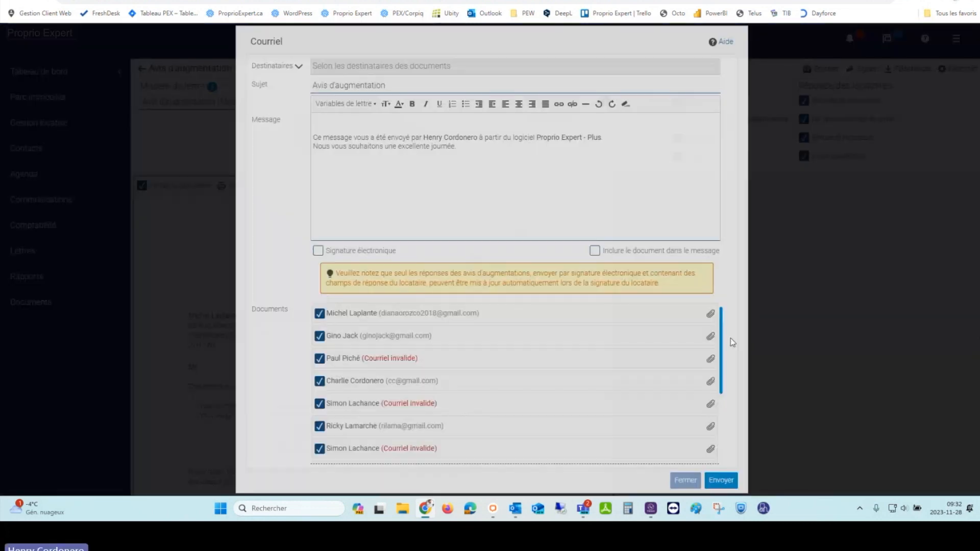
# Step: Enable Signature électronique and untick documents two through five in the Courriel dialog
pyautogui.click(315, 252)
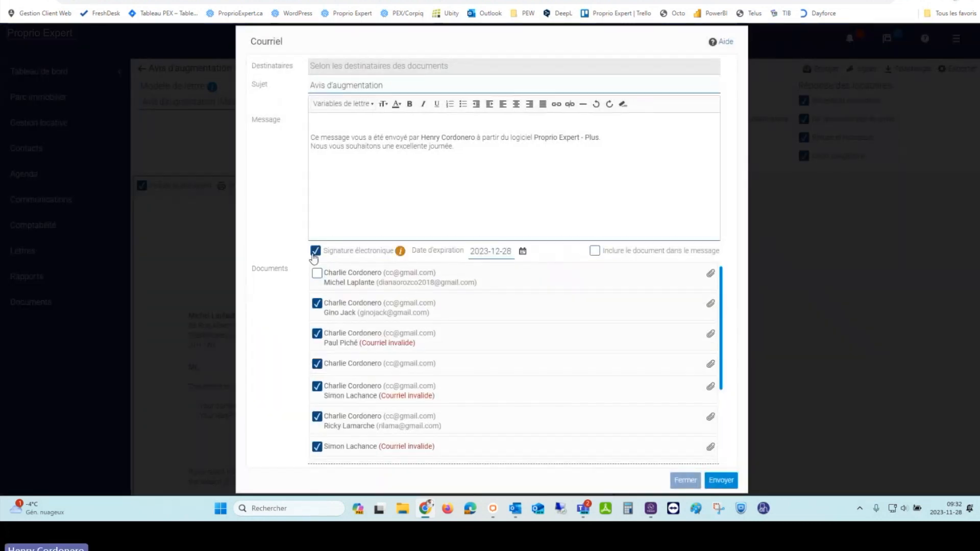
pyautogui.click(317, 306)
pyautogui.click(317, 333)
pyautogui.click(317, 363)
pyautogui.click(317, 386)
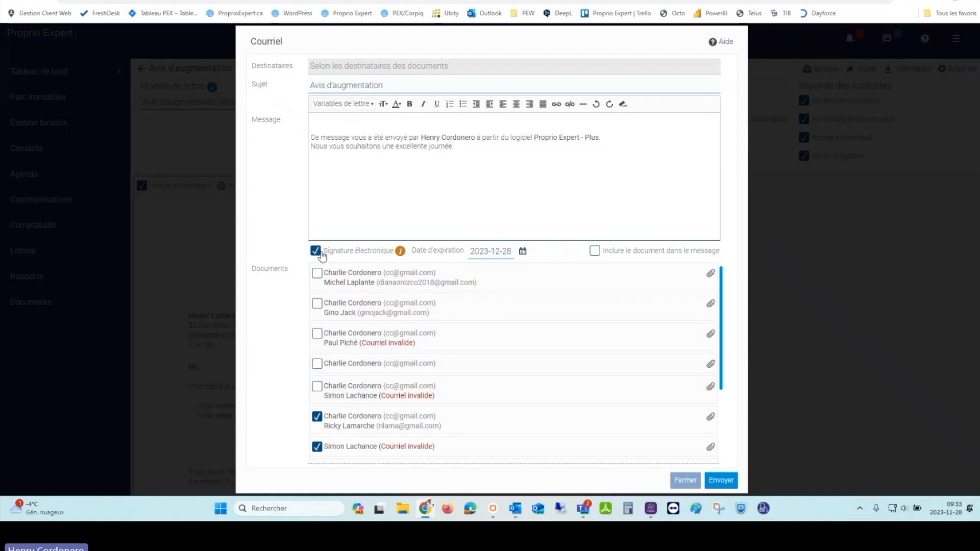
# Step: Untick the remaining documents further down, leaving only the last two tenants' notices checked
pyautogui.scroll(-2, 347, 350)
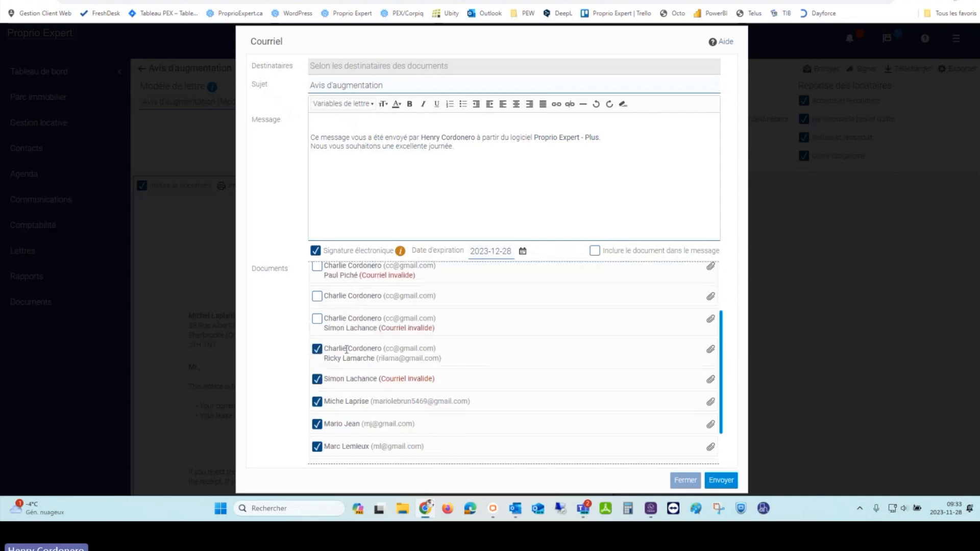
pyautogui.click(317, 351)
pyautogui.click(317, 381)
pyautogui.click(317, 401)
pyautogui.click(317, 424)
pyautogui.scroll(-1, 322, 429)
pyautogui.click(317, 412)
pyautogui.scroll(-1, 322, 427)
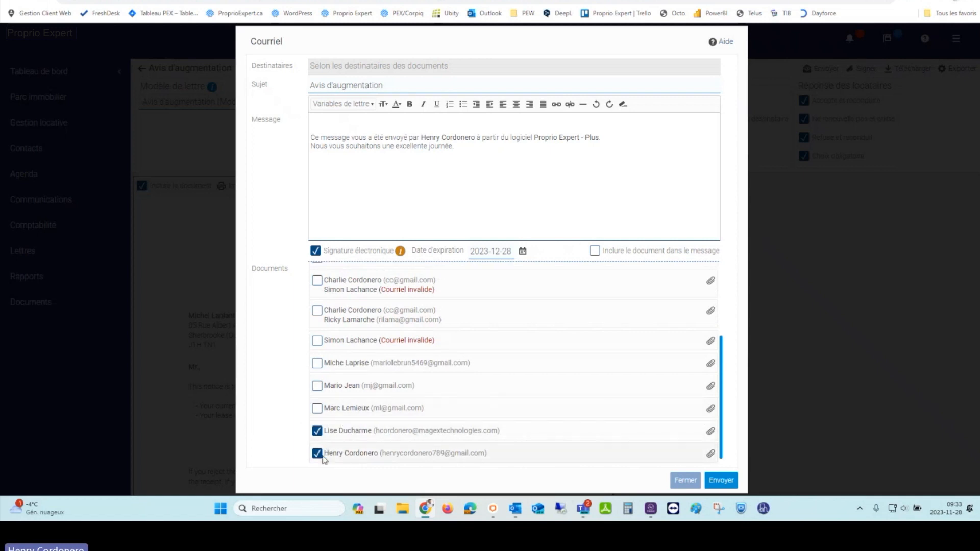
pyautogui.scroll(3, 408, 357)
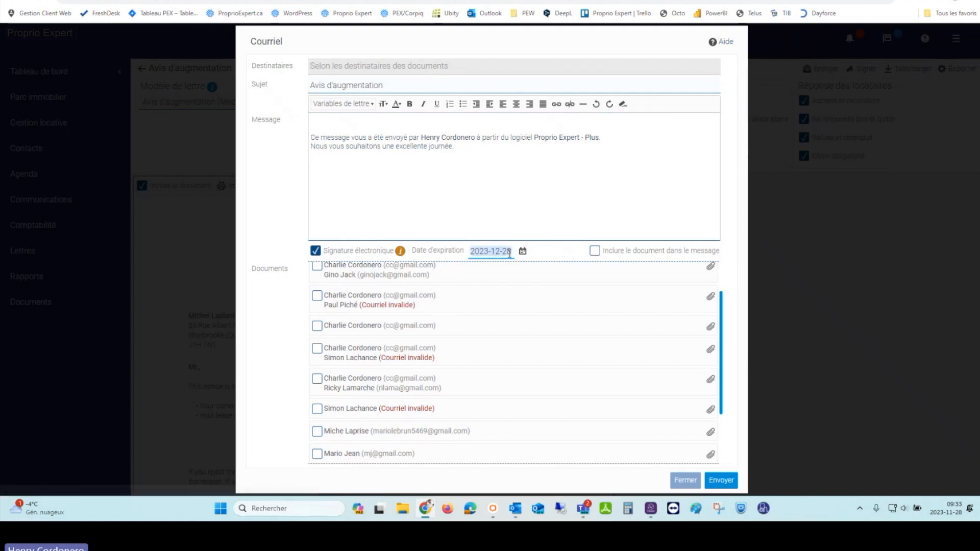
# Step: Set the signature expiry to 2024-02-29, send the requests, and start signing for the first tenant
pyautogui.click(522, 253)
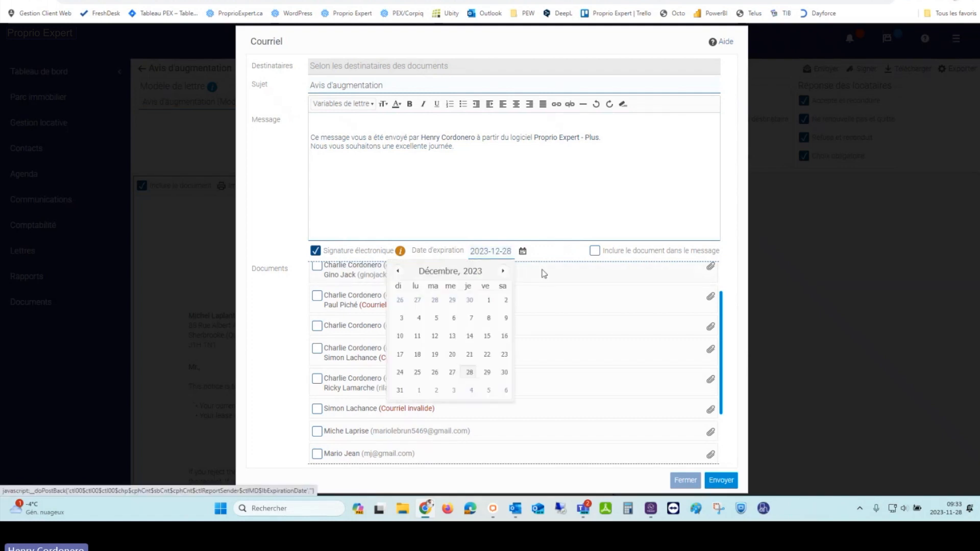
pyautogui.click(470, 274)
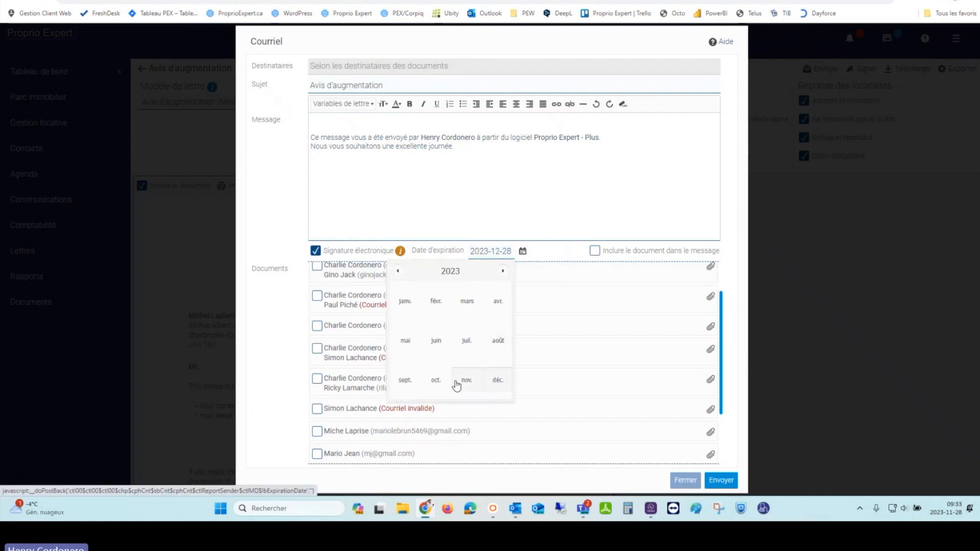
pyautogui.click(502, 272)
pyautogui.click(437, 302)
pyautogui.click(473, 375)
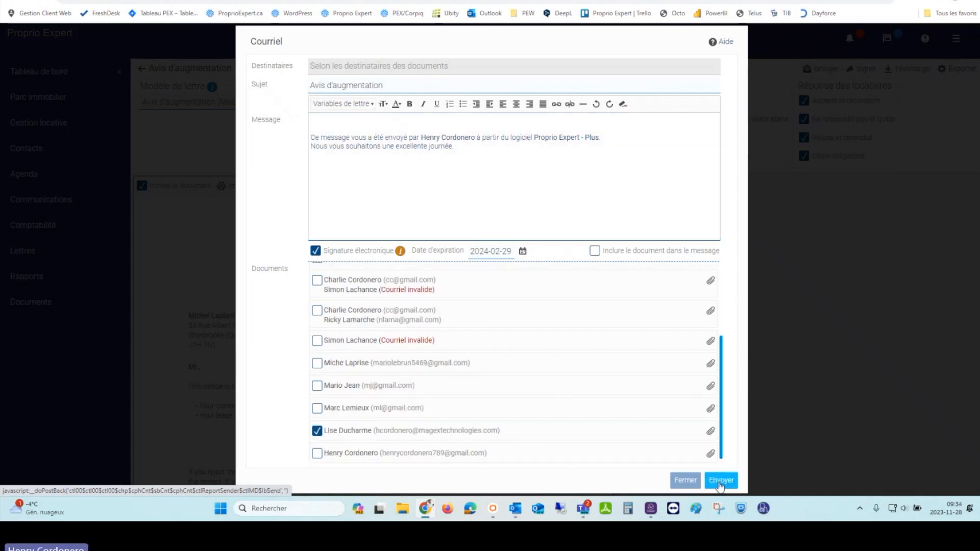
pyautogui.click(721, 483)
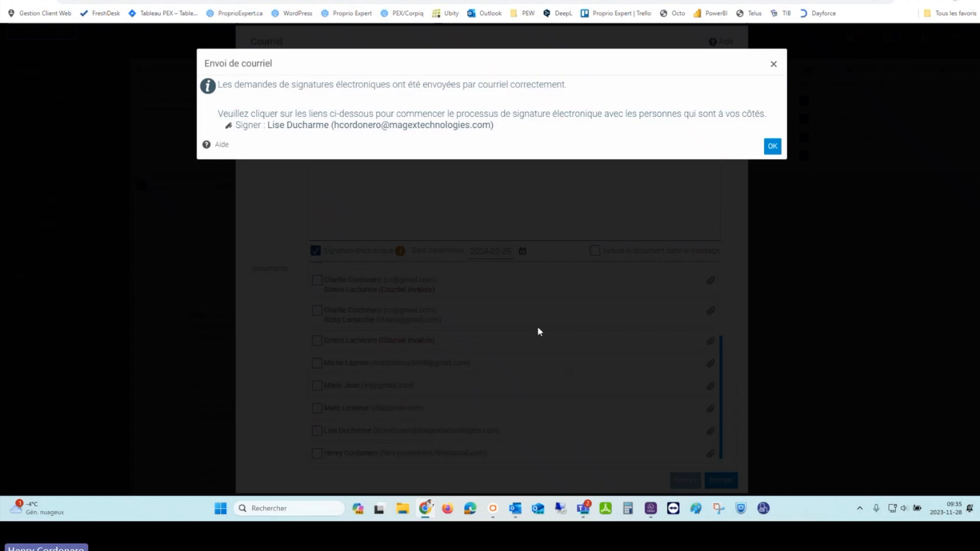
pyautogui.click(404, 126)
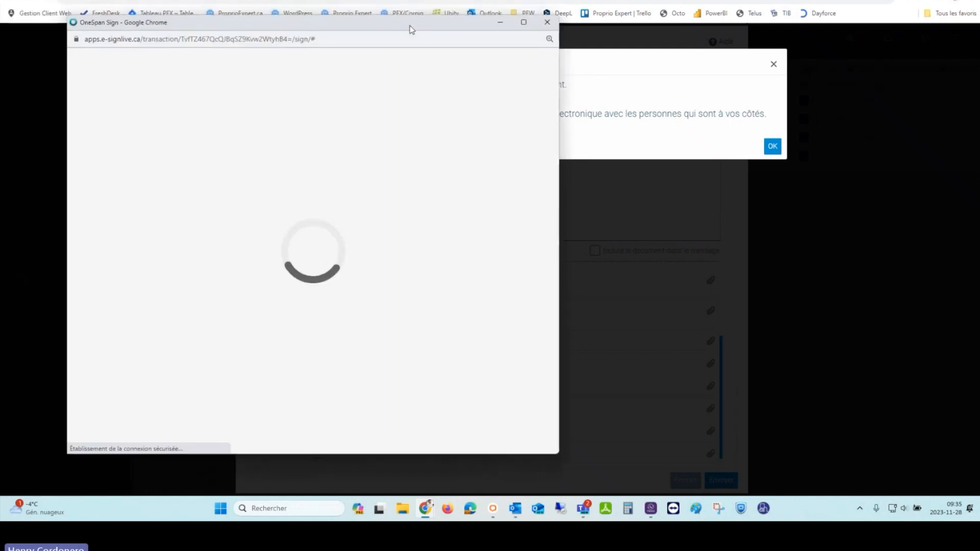
# Step: Select J'accepte on the increase notice and apply a drawn tenant signature to it
pyautogui.click(523, 23)
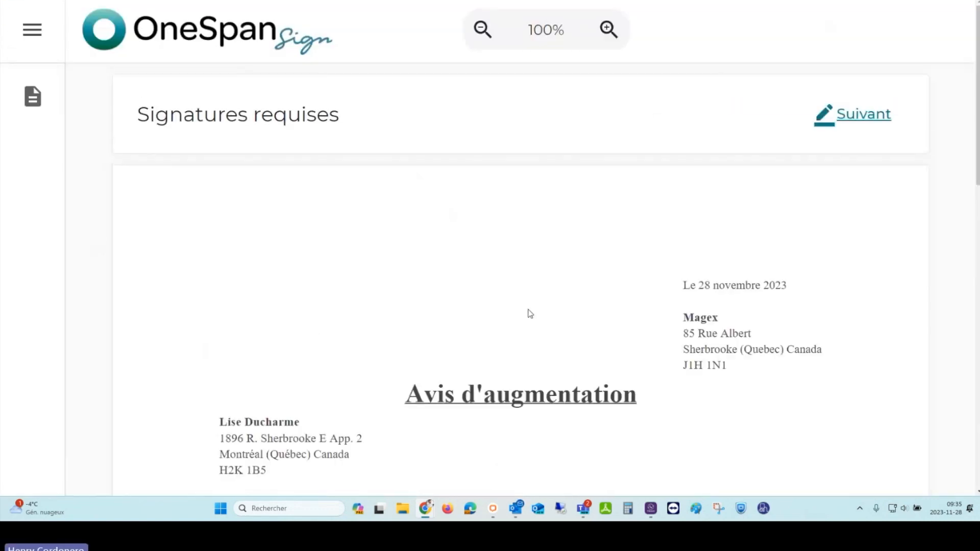
pyautogui.hotkey('ctrl', '-')
pyautogui.hotkey('ctrl', '-')
pyautogui.hotkey('ctrl', '-')
pyautogui.scroll(-4, 528, 310)
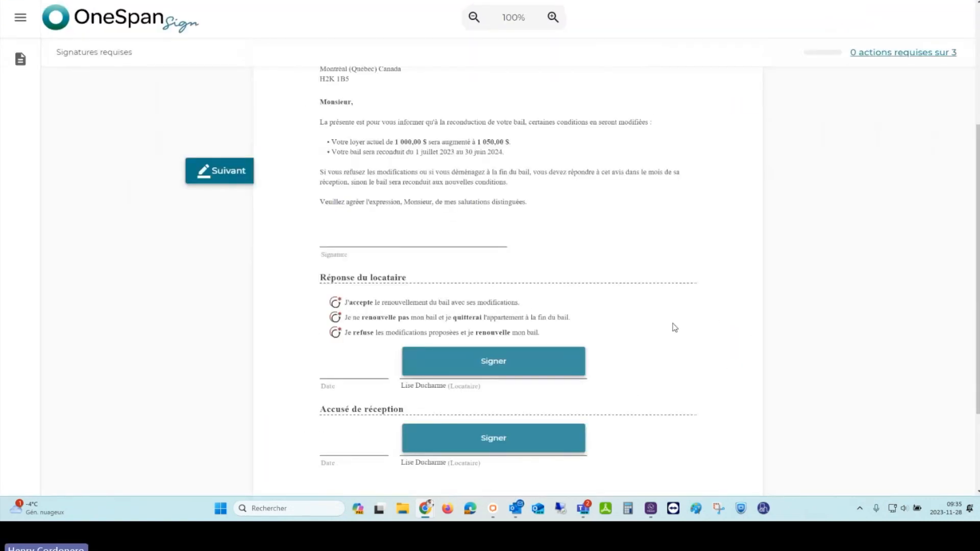
pyautogui.scroll(-1, 674, 324)
pyautogui.scroll(1, 675, 328)
pyautogui.click(335, 305)
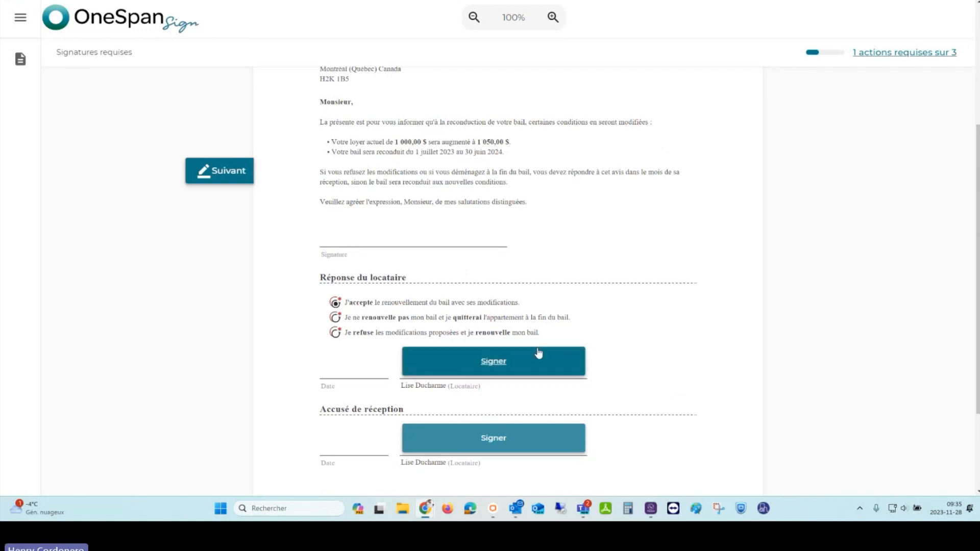
pyautogui.click(489, 361)
pyautogui.moveTo(358, 246)
pyautogui.mouseDown()
pyautogui.moveTo(528, 260)
pyautogui.moveTo(418, 194)
pyautogui.moveTo(495, 304)
pyautogui.mouseUp()
pyautogui.click(746, 357)
# Step: Sign the Accusé de réception, confirm and finish signing, then close the confirmation windows
pyautogui.click(512, 435)
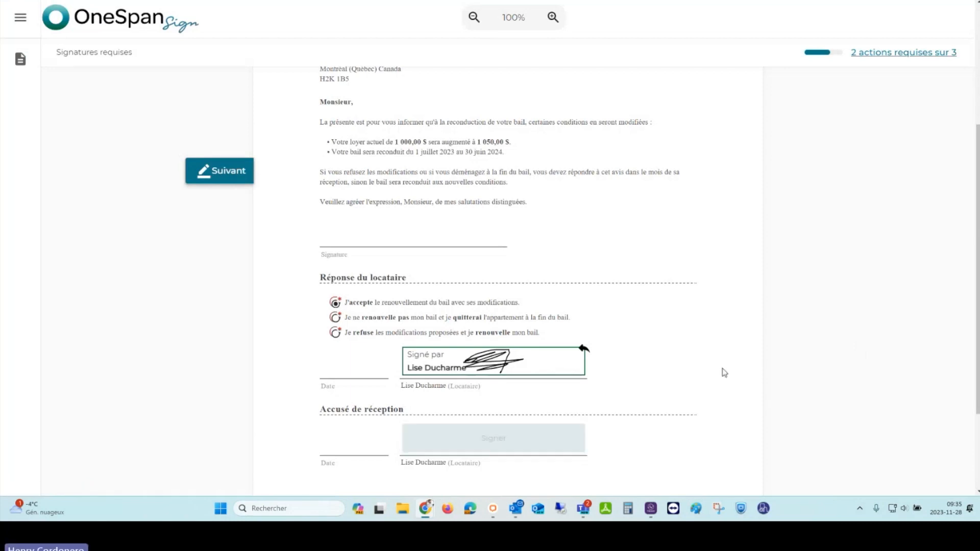
pyautogui.click(721, 469)
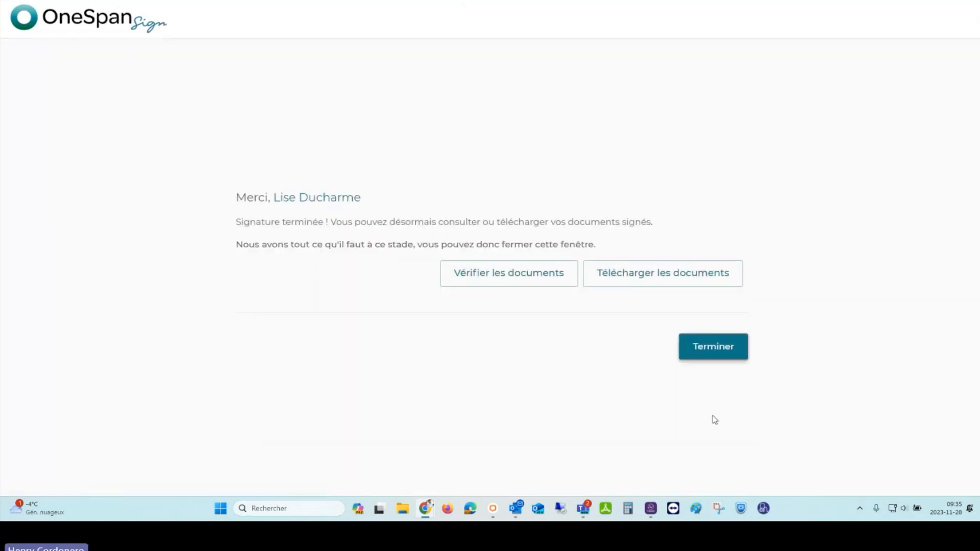
pyautogui.click(721, 352)
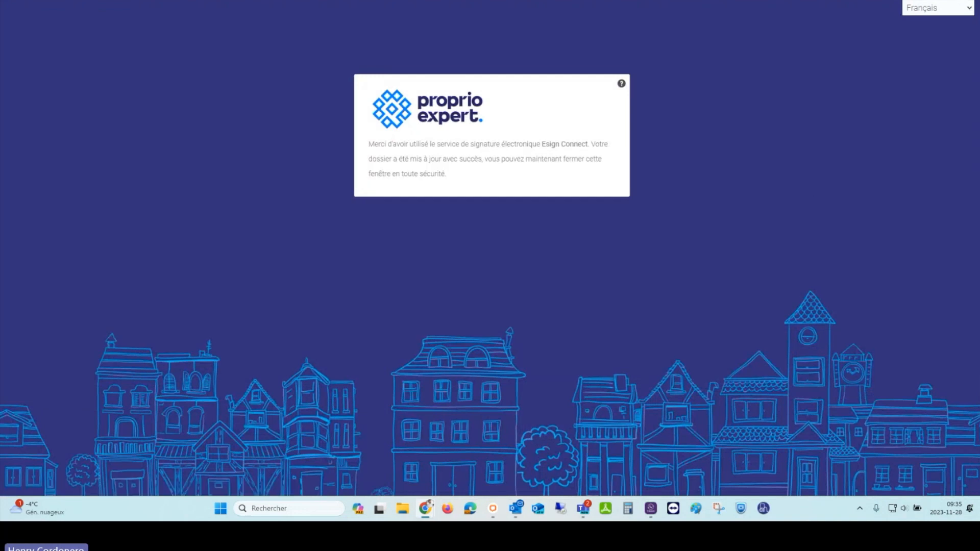
pyautogui.click(969, 1)
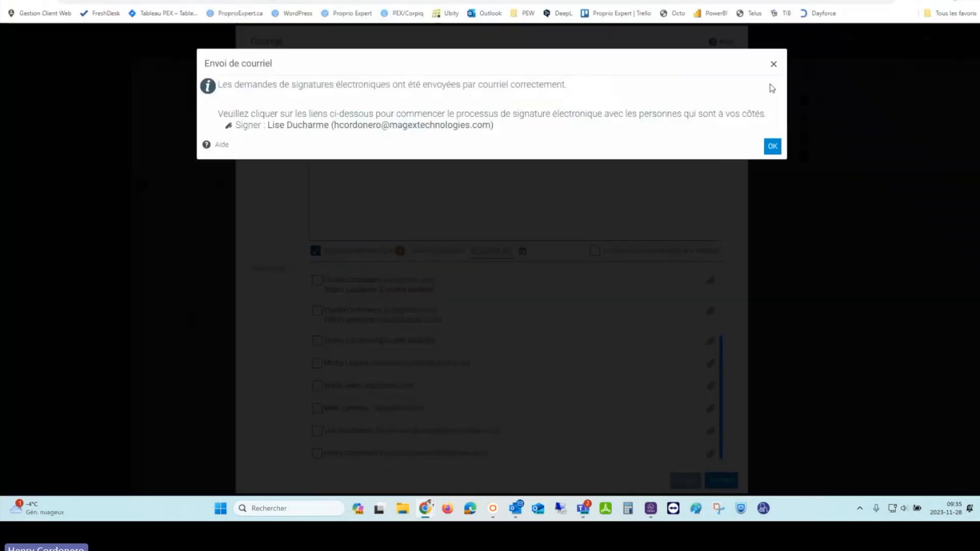
pyautogui.click(773, 145)
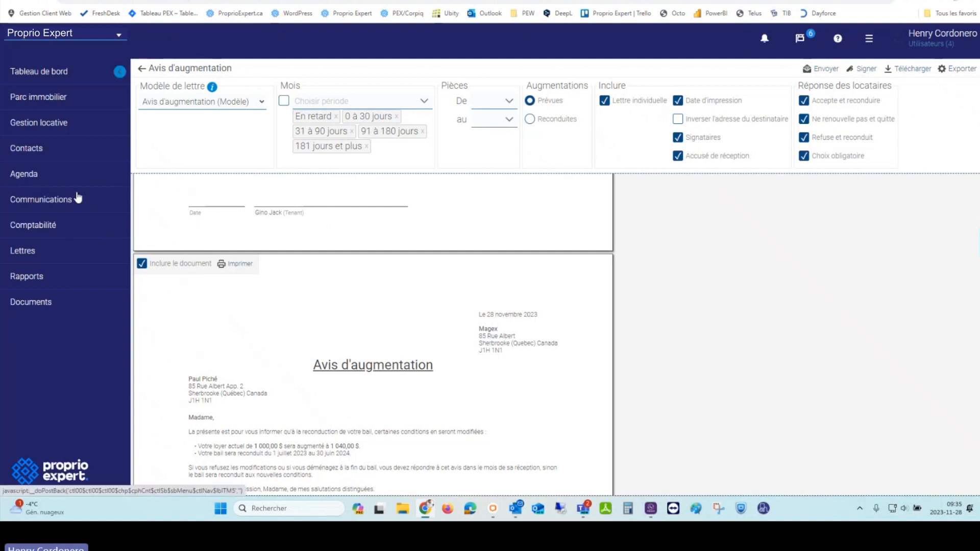
# Step: Open Gestion locative > Reconduction de baux and synchronize the renewal statuses
pyautogui.click(86, 126)
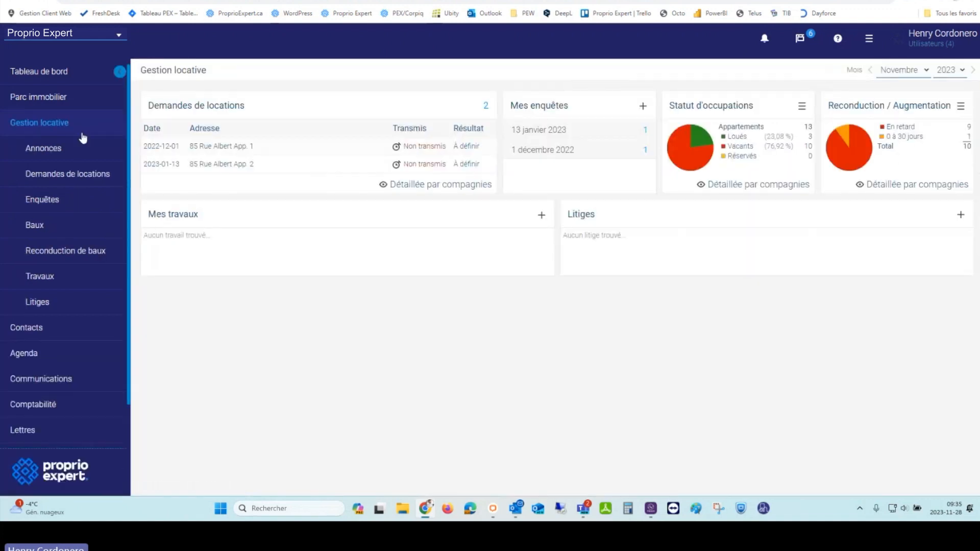
pyautogui.click(73, 252)
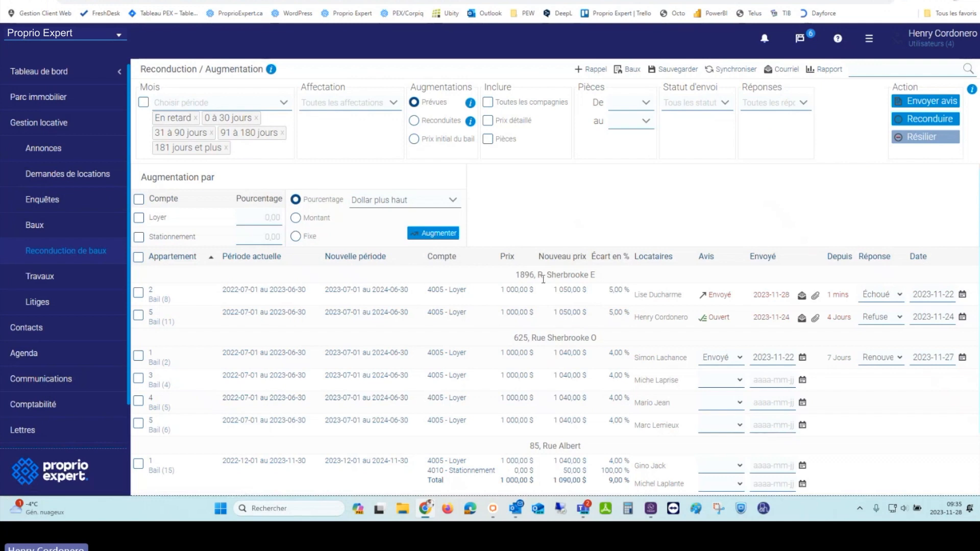
pyautogui.click(728, 69)
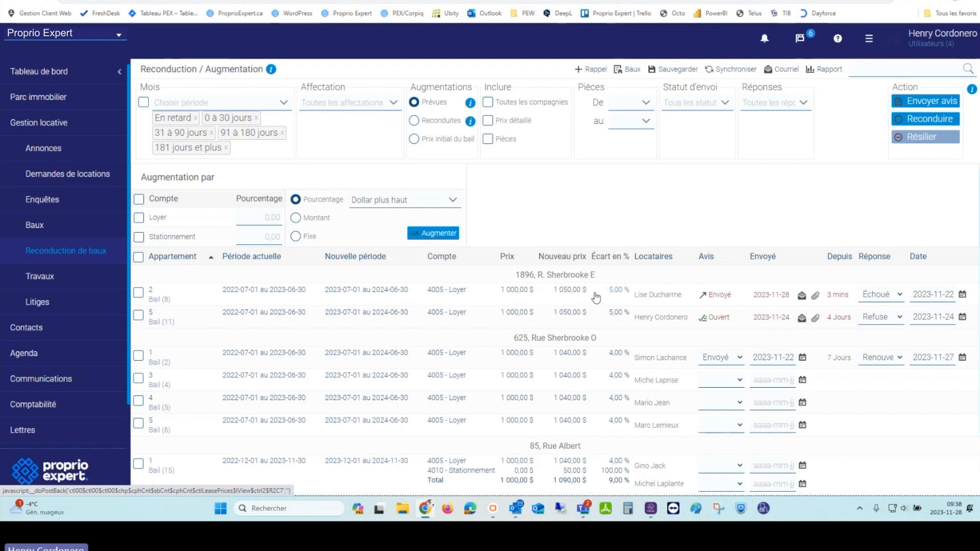
pyautogui.click(950, 103)
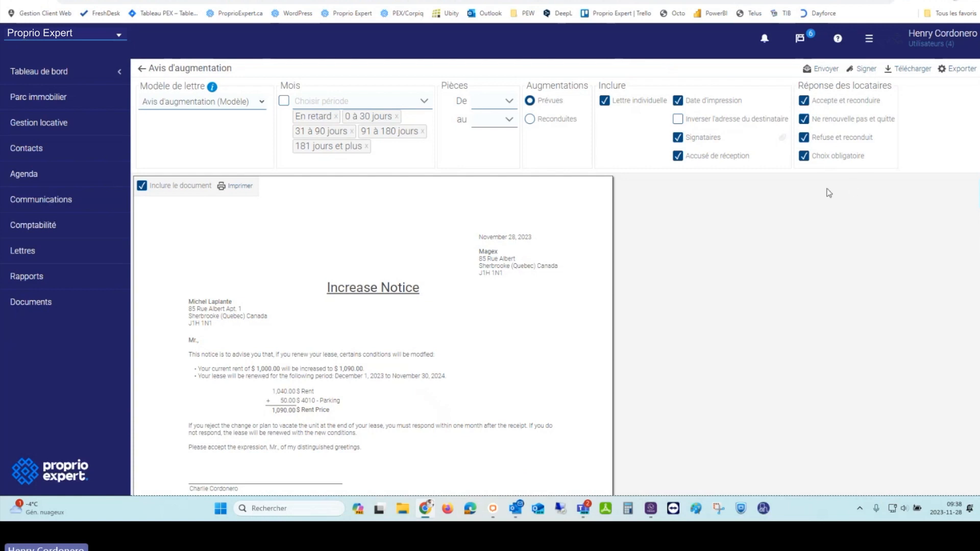
pyautogui.click(142, 70)
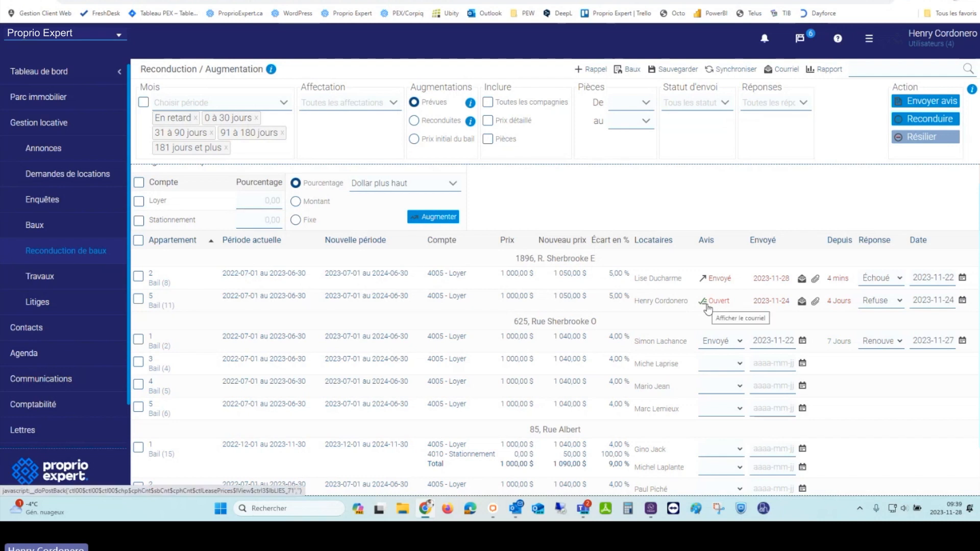
# Step: Read the Avis d'augmentation invitation e-mail with its images loaded, then minimize Outlook
pyautogui.click(523, 511)
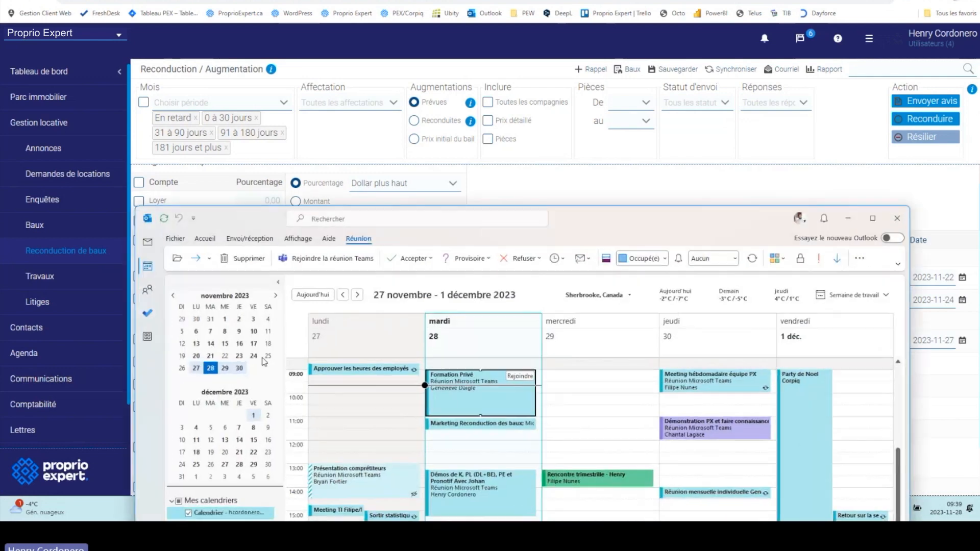
pyautogui.click(148, 243)
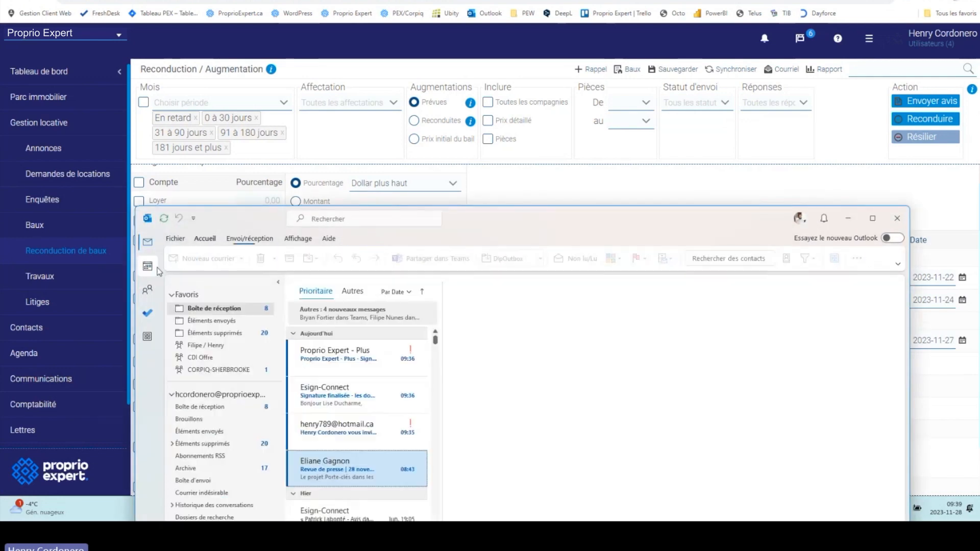
pyautogui.click(346, 423)
pyautogui.moveTo(601, 217); pyautogui.dragTo(584, 39)
pyautogui.click(532, 176)
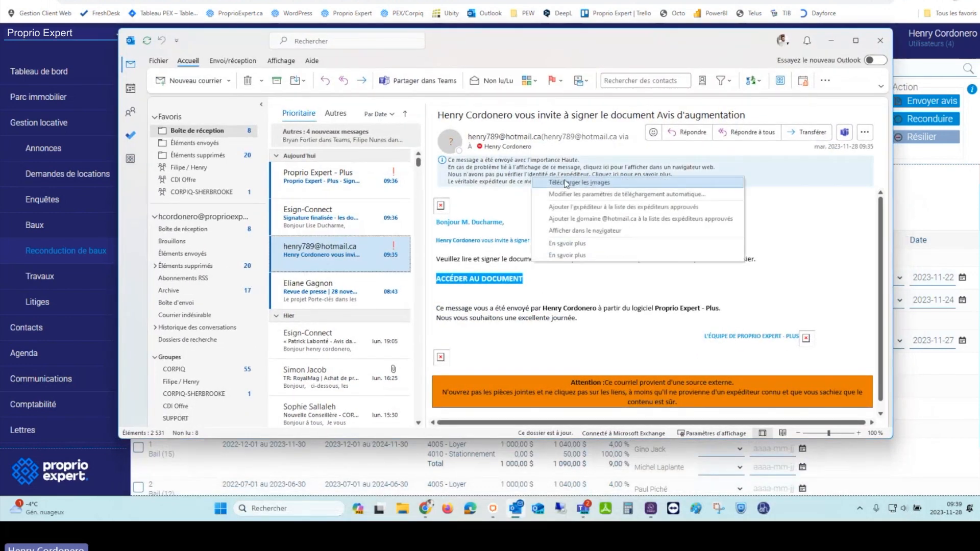
pyautogui.click(566, 183)
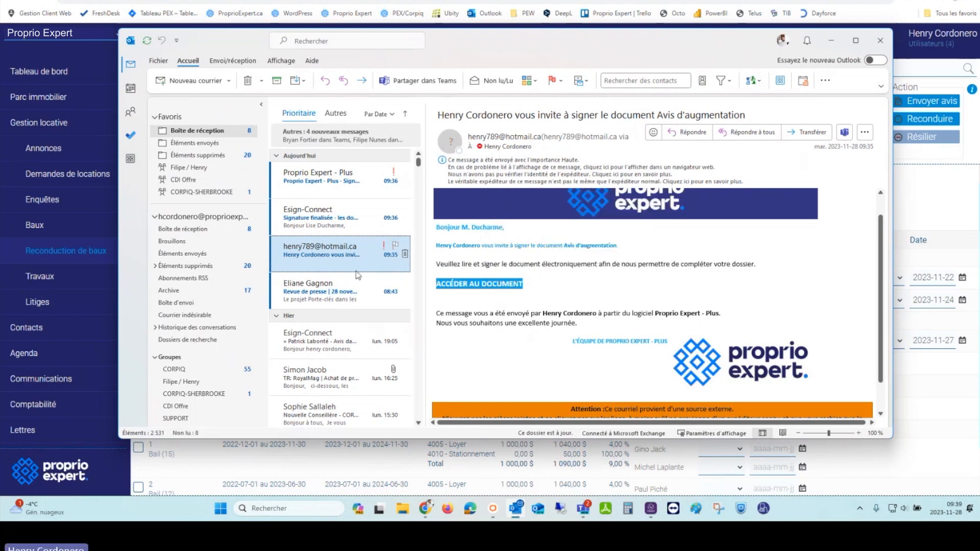
pyautogui.click(342, 255)
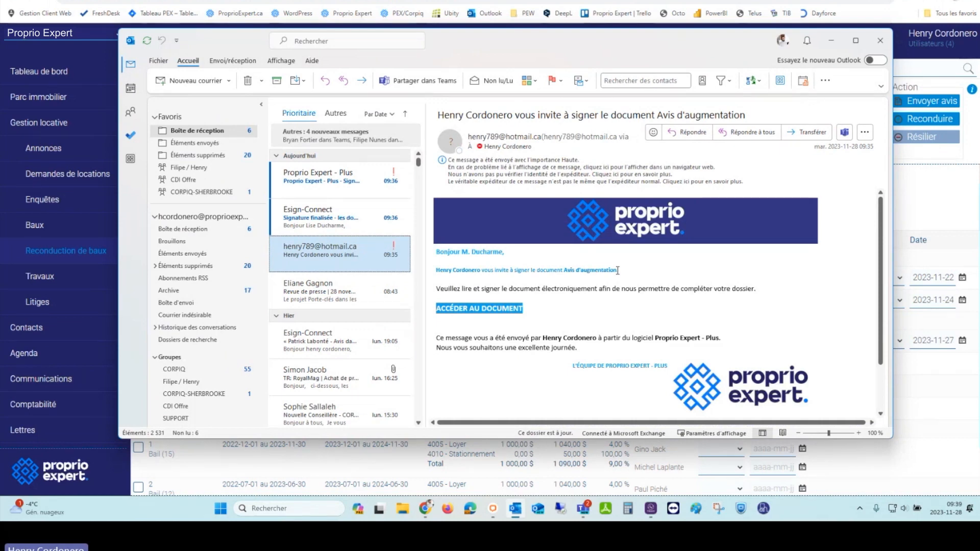
pyautogui.click(832, 40)
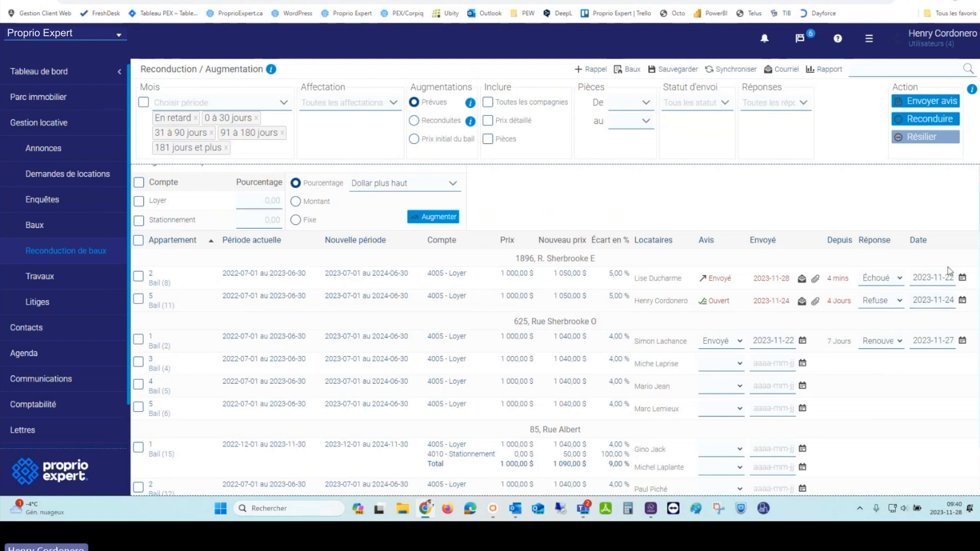
# Step: Change unit 5's Réponse from Refuse to Renouvelle, then to En négotiation
pyautogui.click(871, 301)
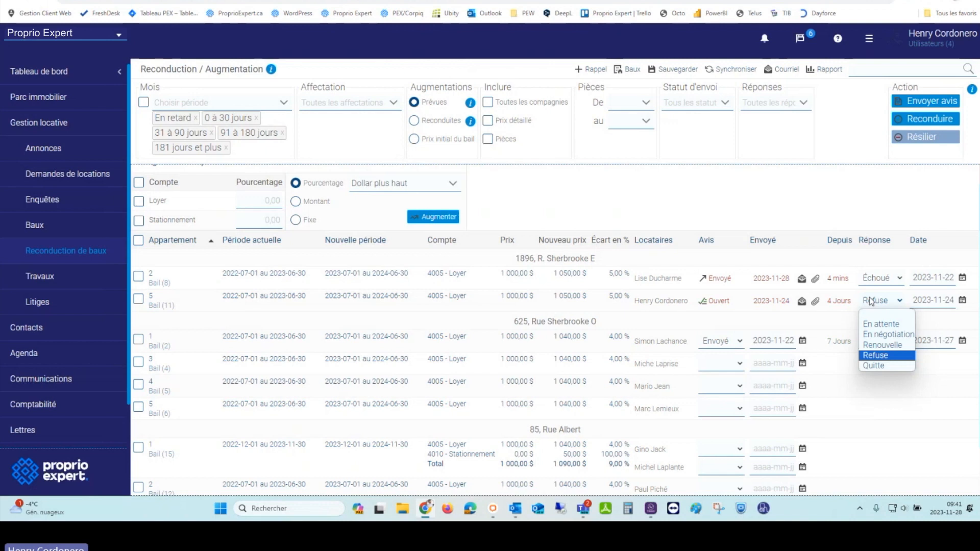
pyautogui.click(895, 347)
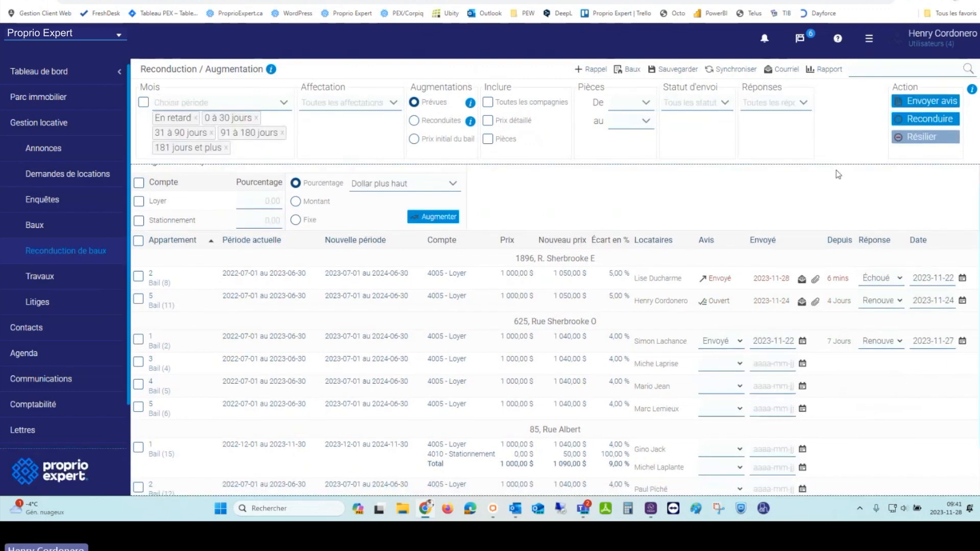
pyautogui.click(876, 303)
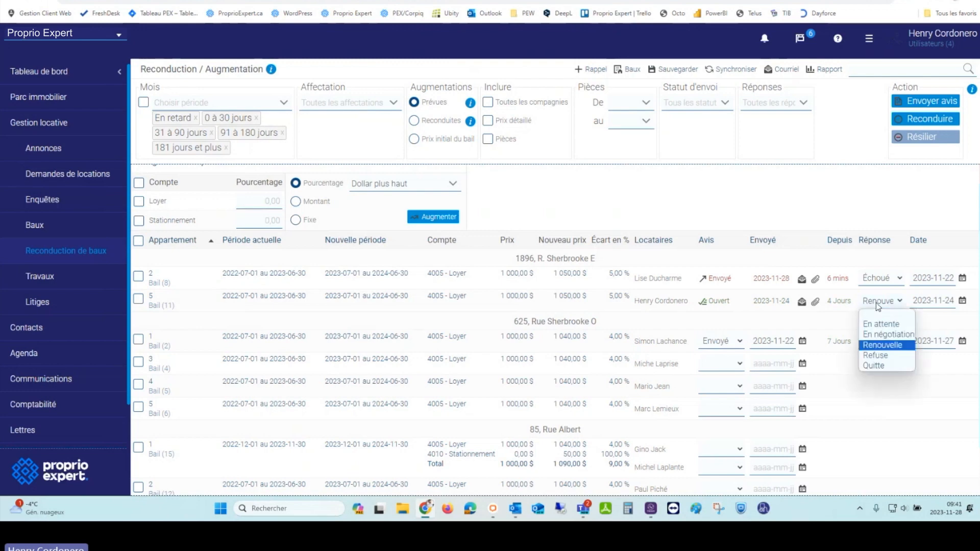
pyautogui.click(886, 334)
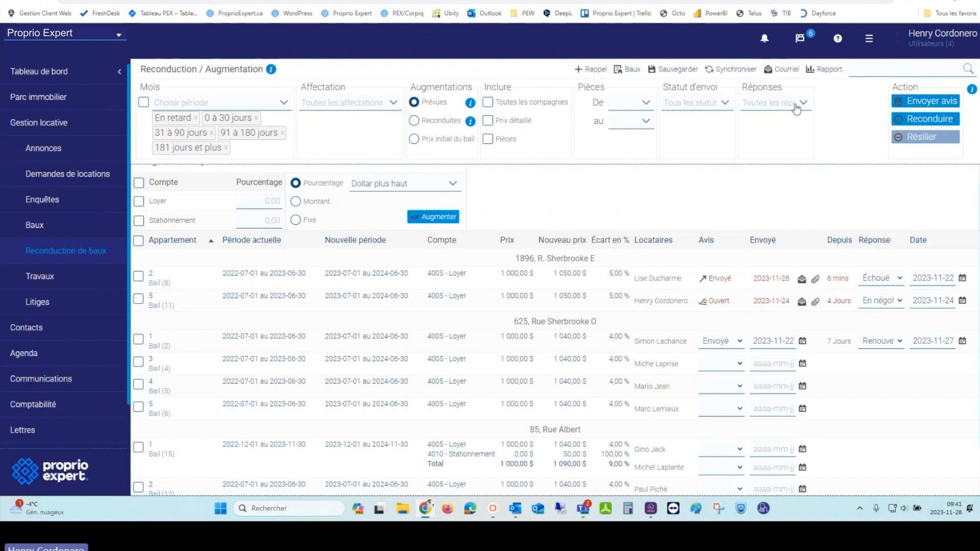
pyautogui.click(772, 105)
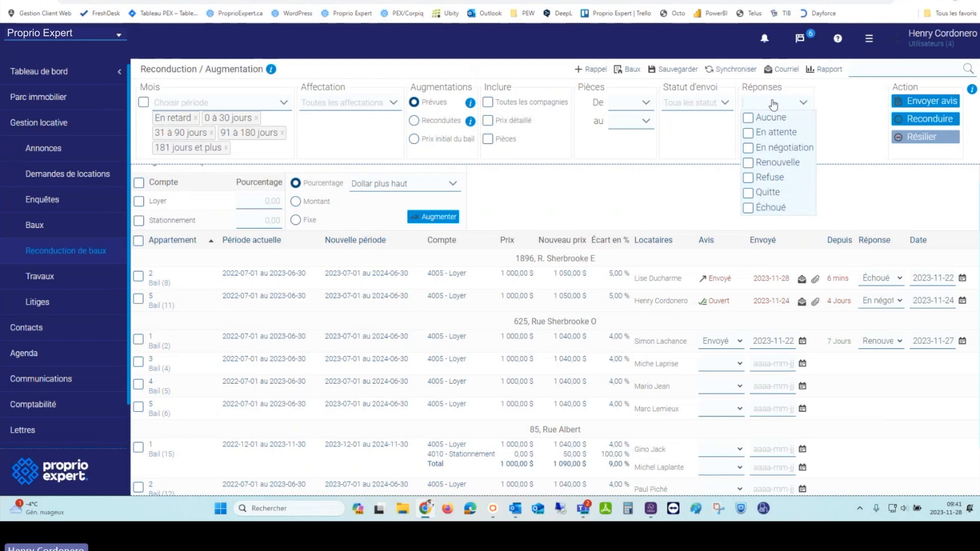
pyautogui.click(749, 118)
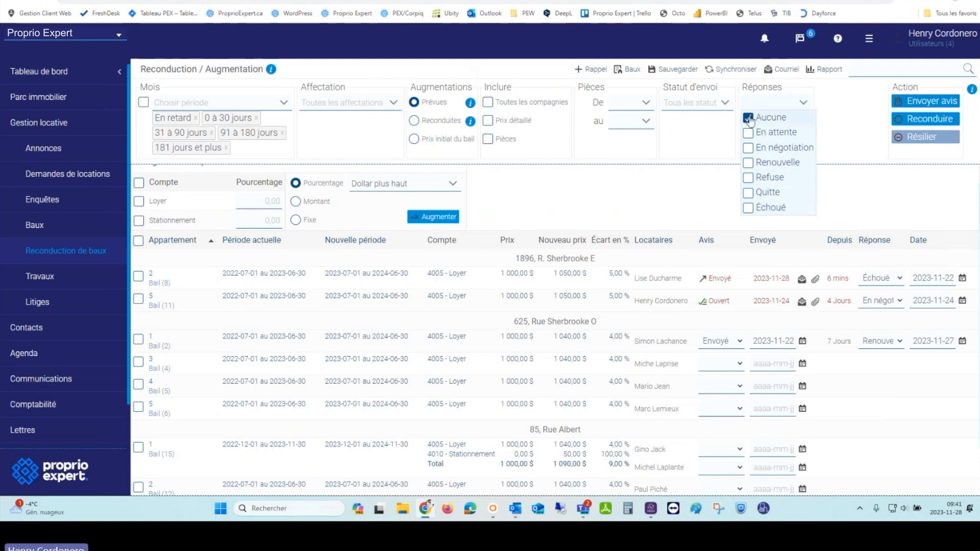
pyautogui.click(701, 190)
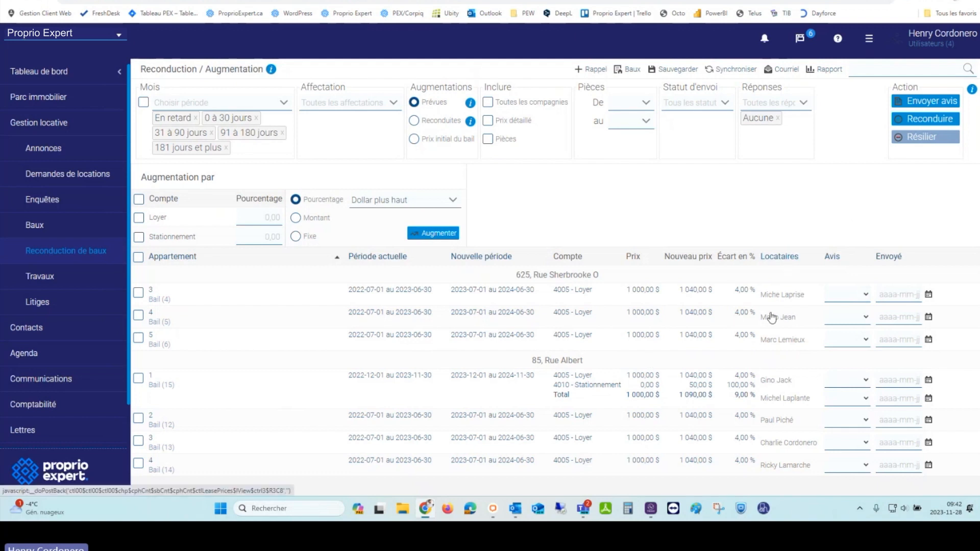
pyautogui.click(138, 256)
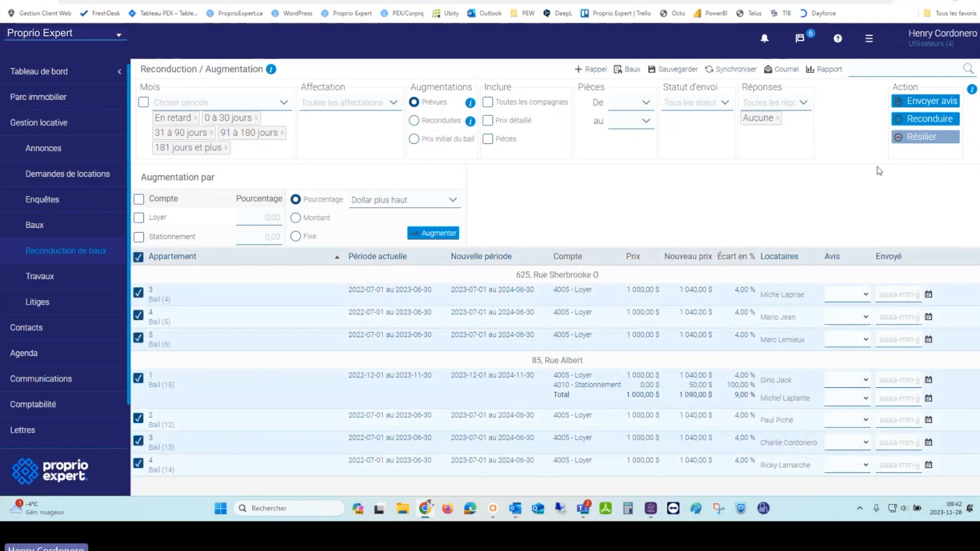
pyautogui.click(912, 127)
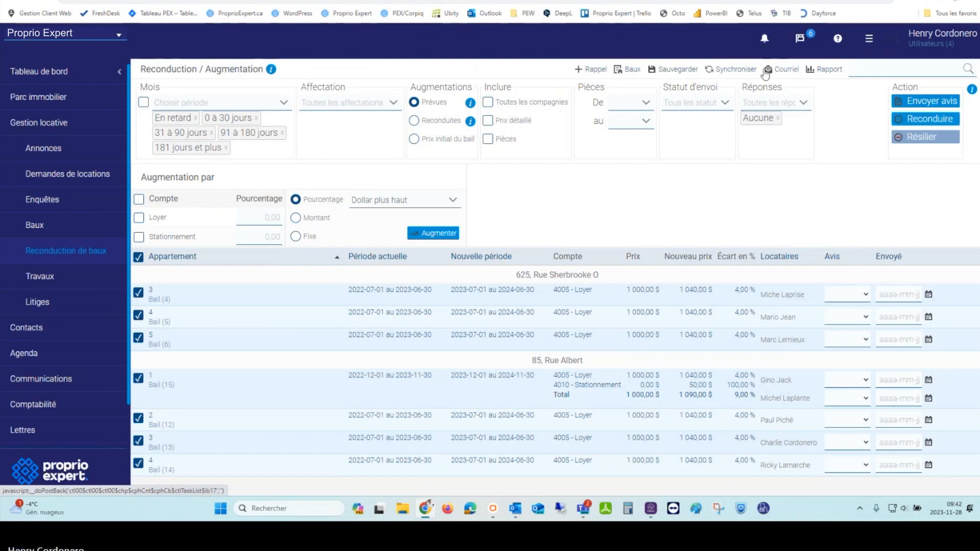
pyautogui.click(783, 104)
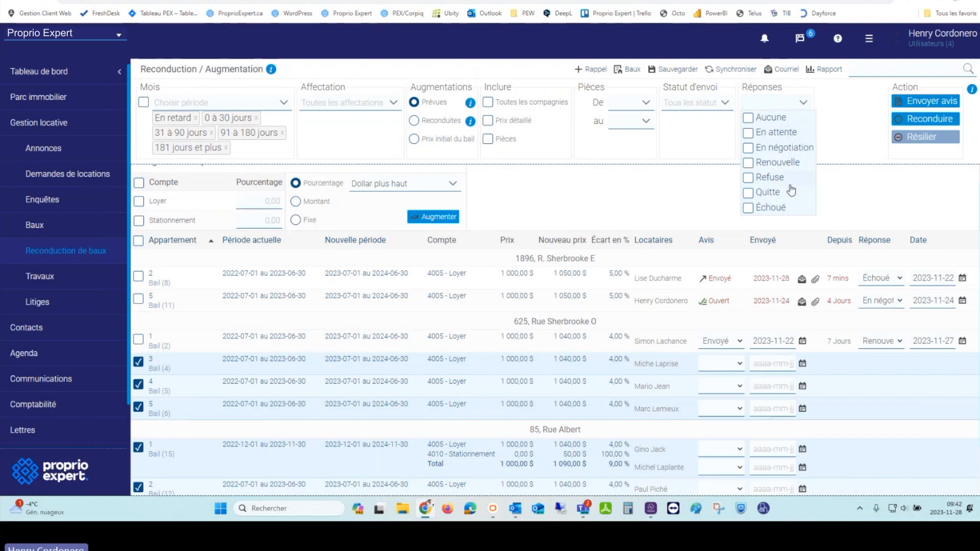
pyautogui.click(748, 193)
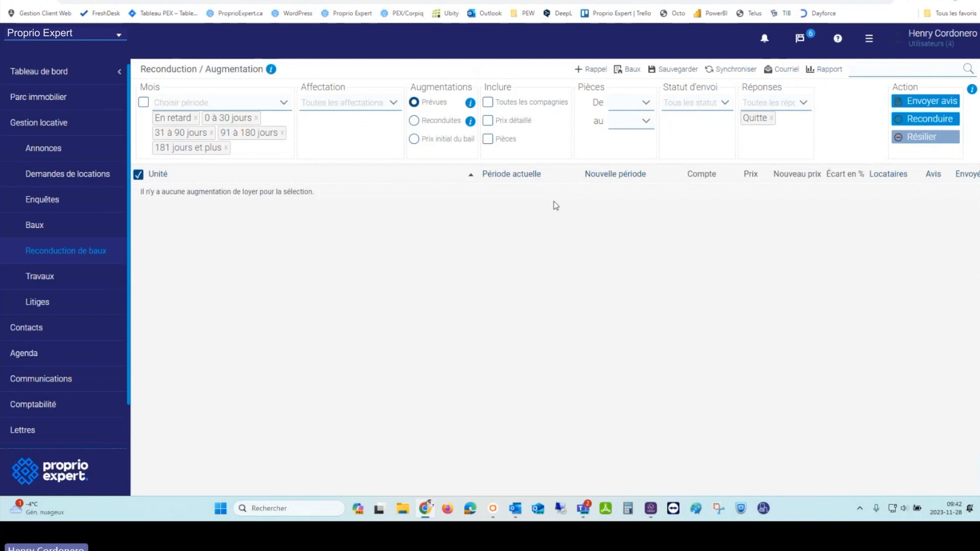
pyautogui.click(772, 118)
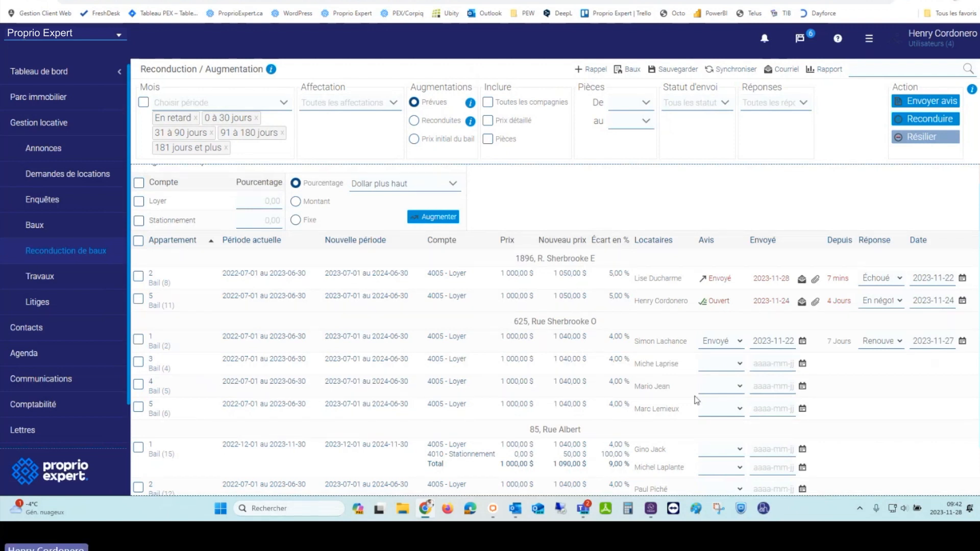
pyautogui.scroll(-1, 698, 399)
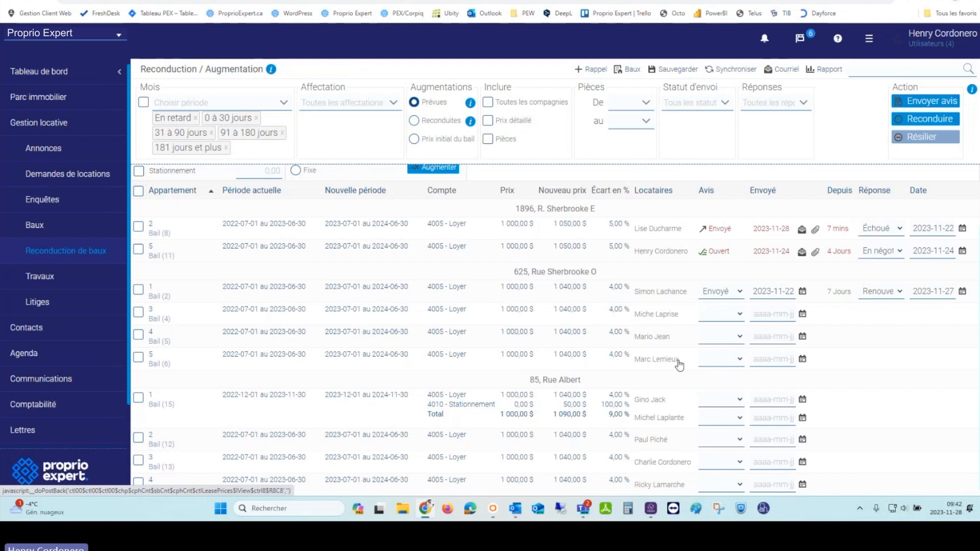
pyautogui.scroll(1, 679, 364)
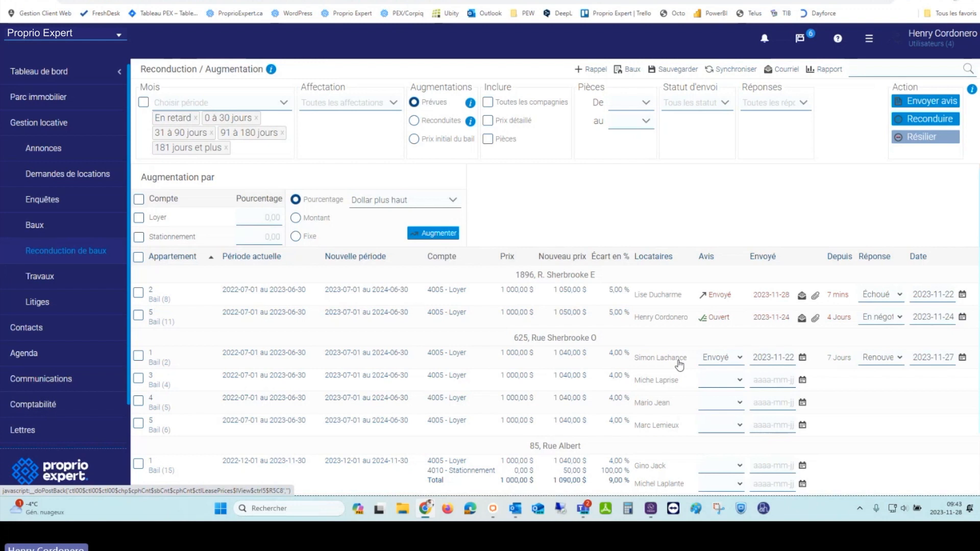
pyautogui.click(139, 293)
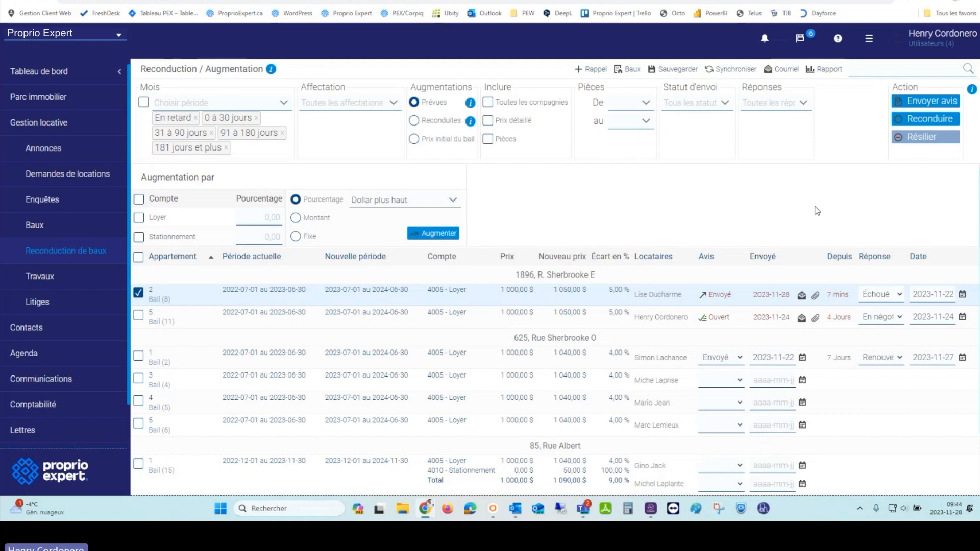
pyautogui.click(822, 69)
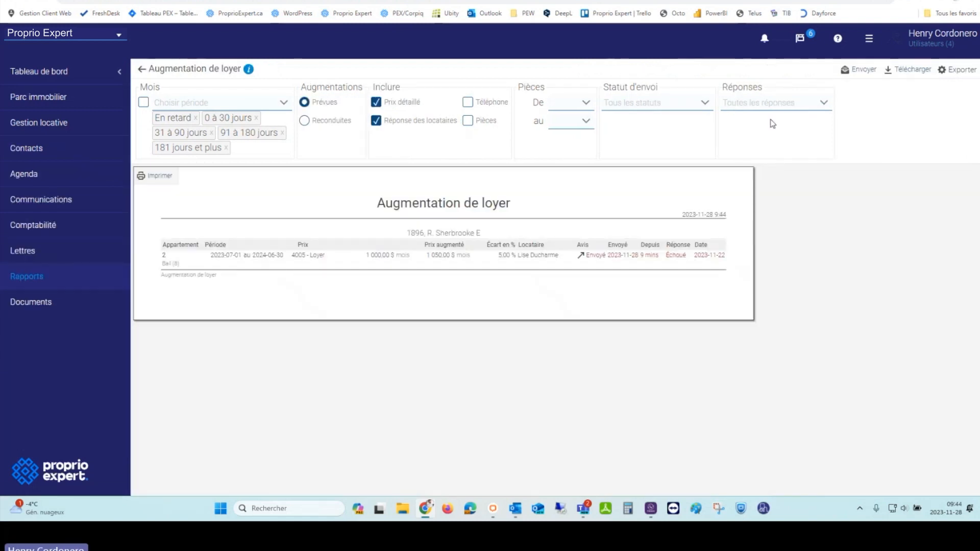
pyautogui.click(784, 105)
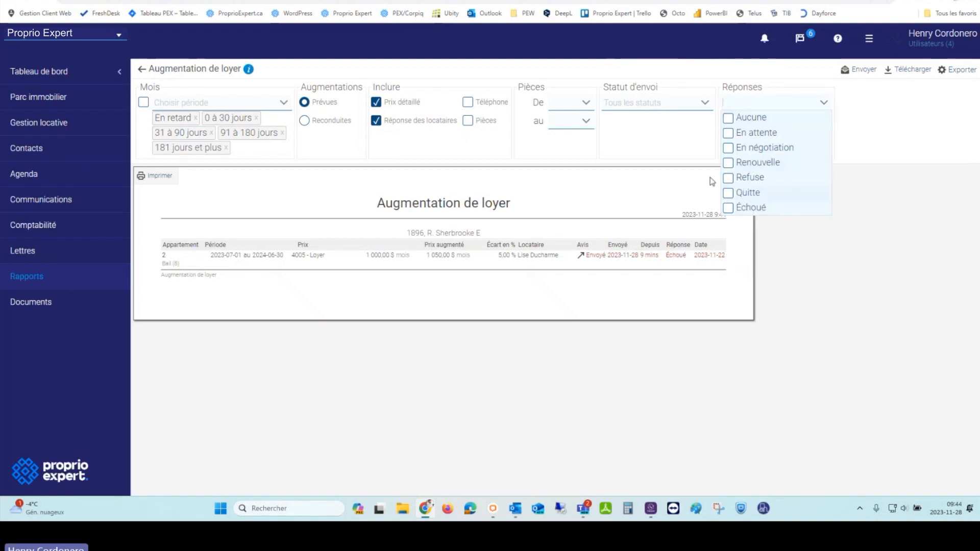
pyautogui.click(729, 119)
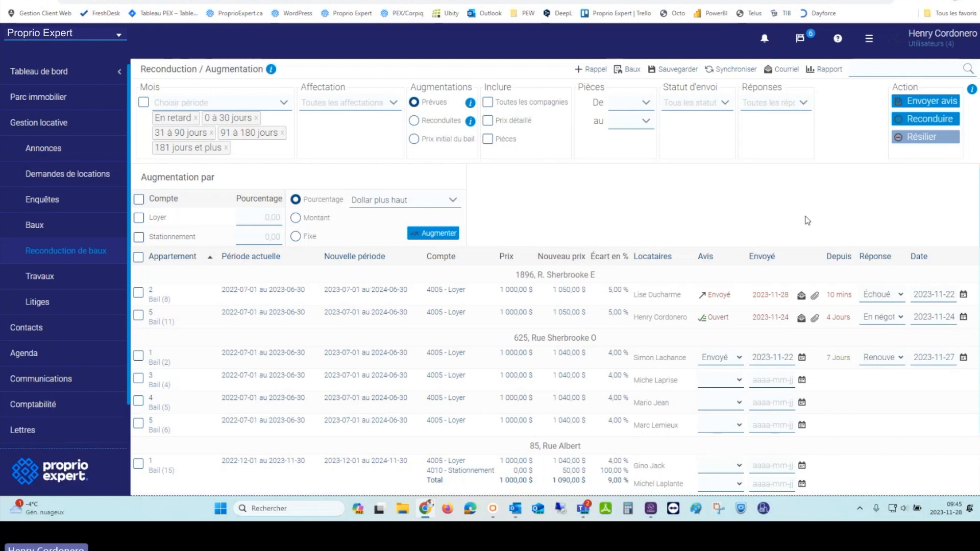
# Step: Set unit 3 Bail (4)'s notice to Livré with sent date 2023-11-28 and response Renouvelle
pyautogui.scroll(-1, 730, 342)
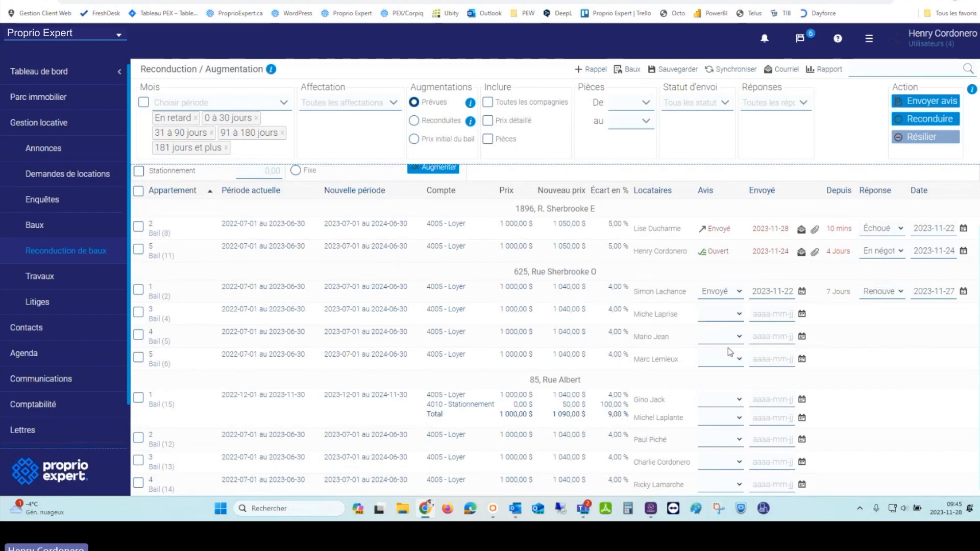
pyautogui.click(725, 317)
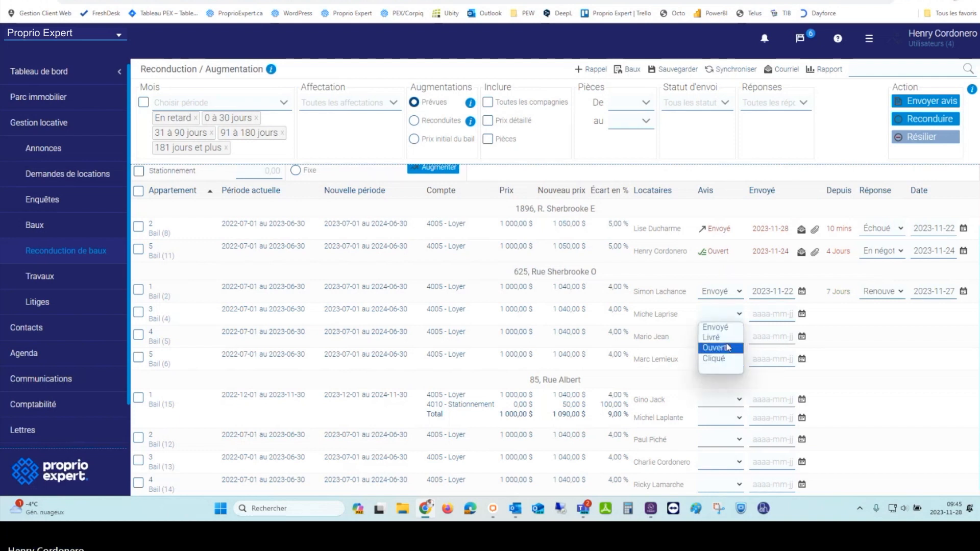
pyautogui.click(725, 338)
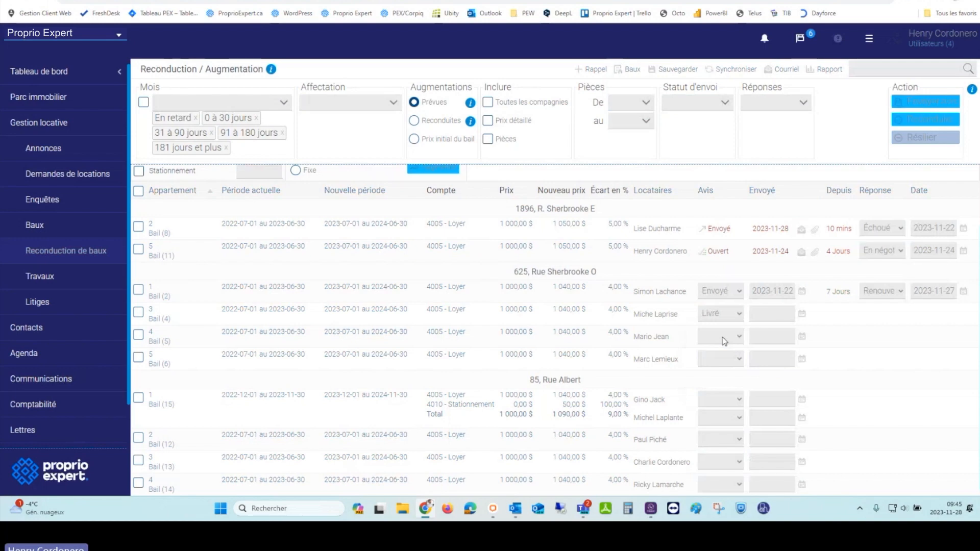
pyautogui.click(803, 315)
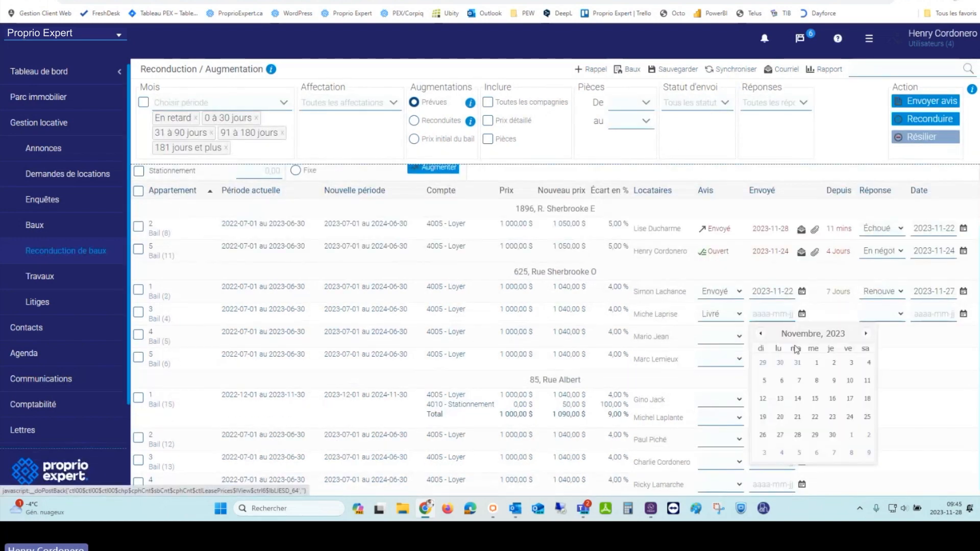
pyautogui.click(816, 436)
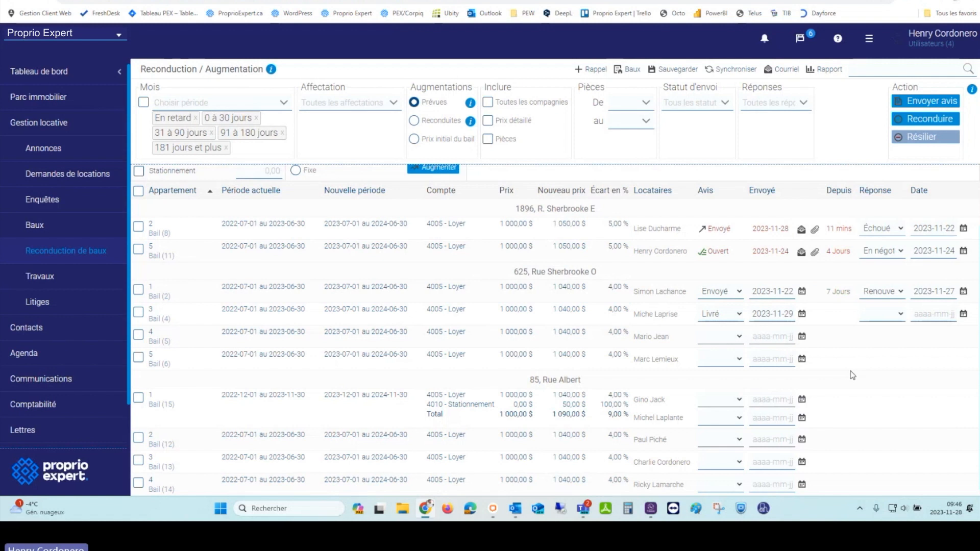
pyautogui.click(888, 313)
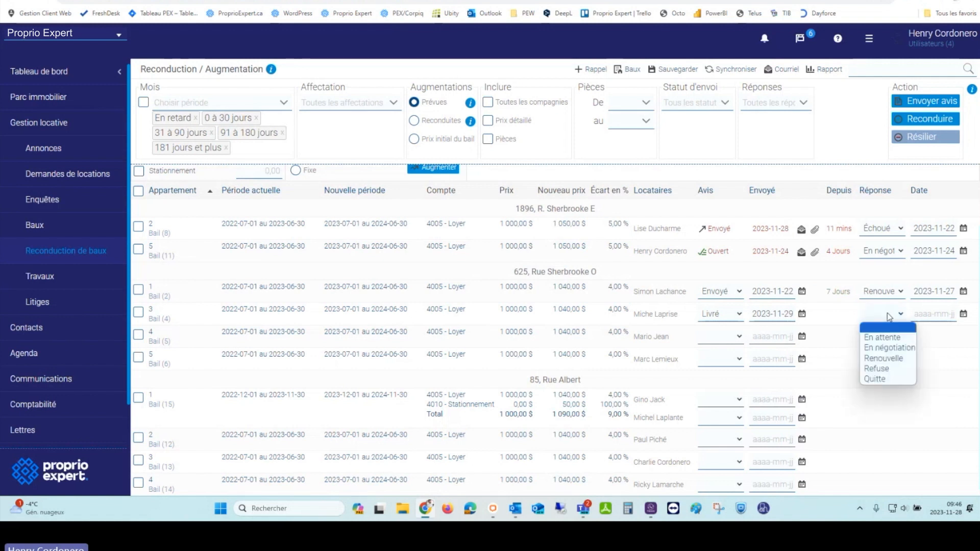
pyautogui.click(891, 359)
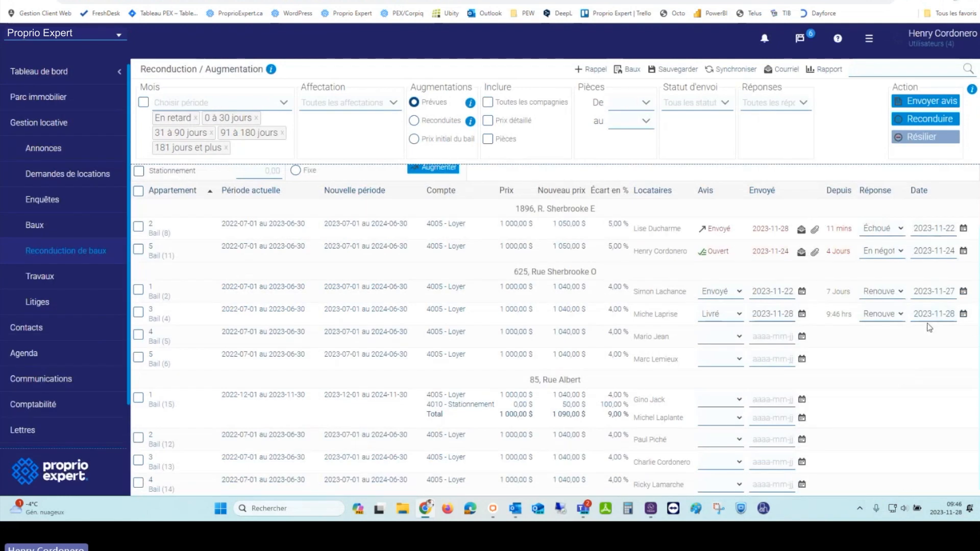